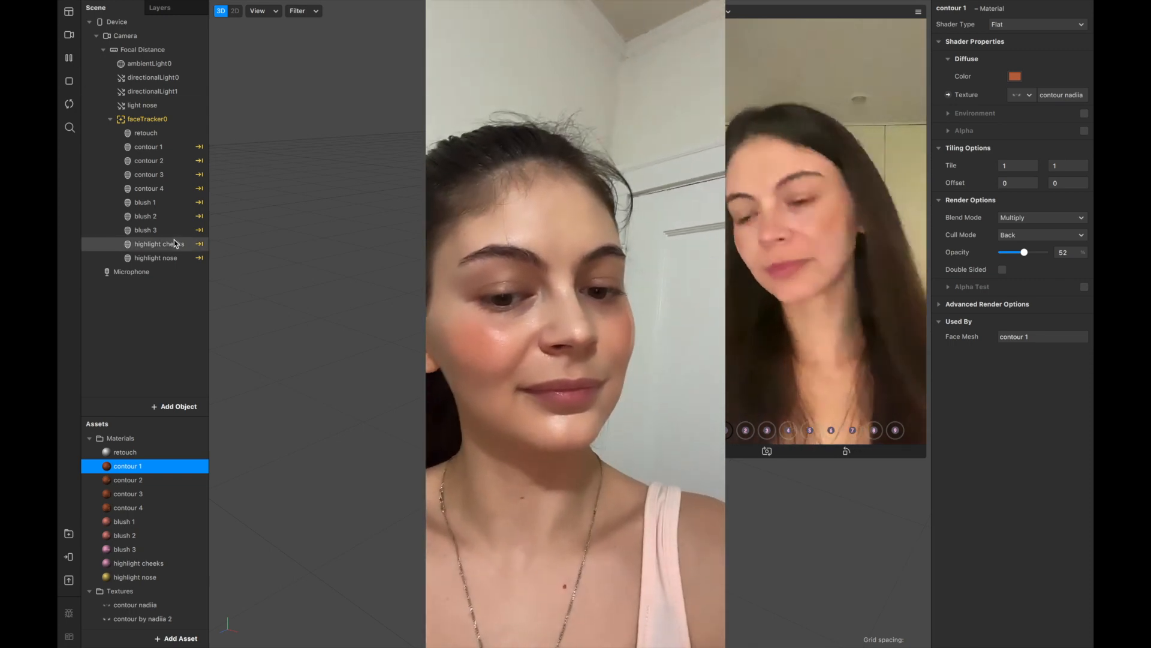
- Take the Contour Blush Highlight Set project out of full screen and switch to Photoshop with faceFeminine.jpg
left_click(874, 428)
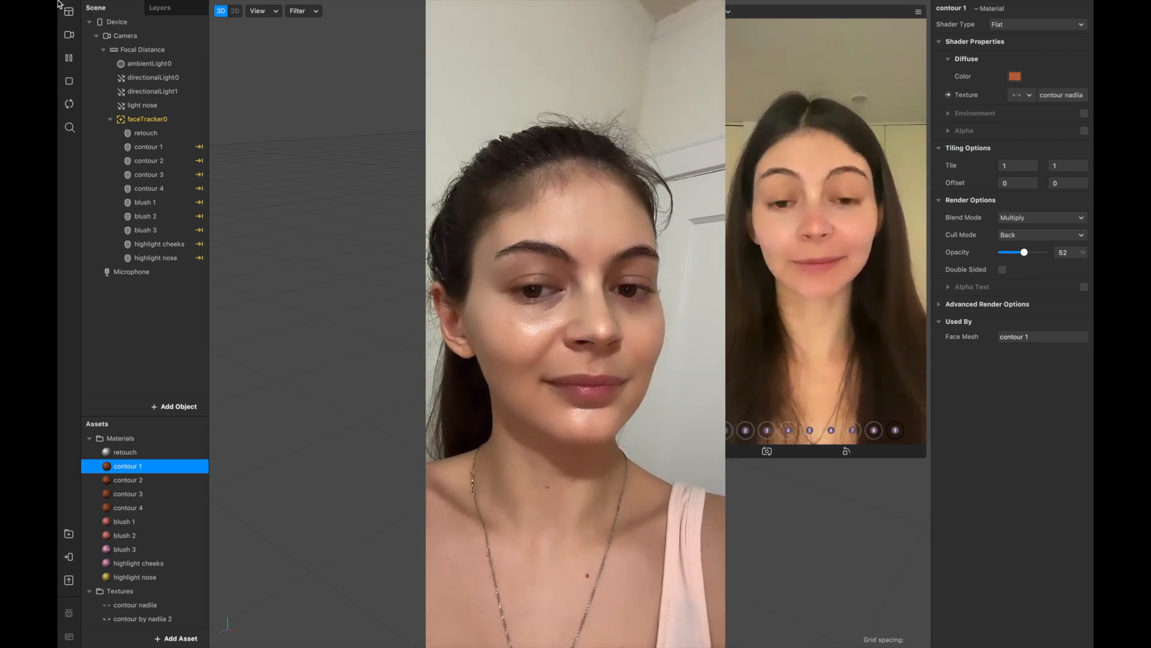
mouse_move(83, 16)
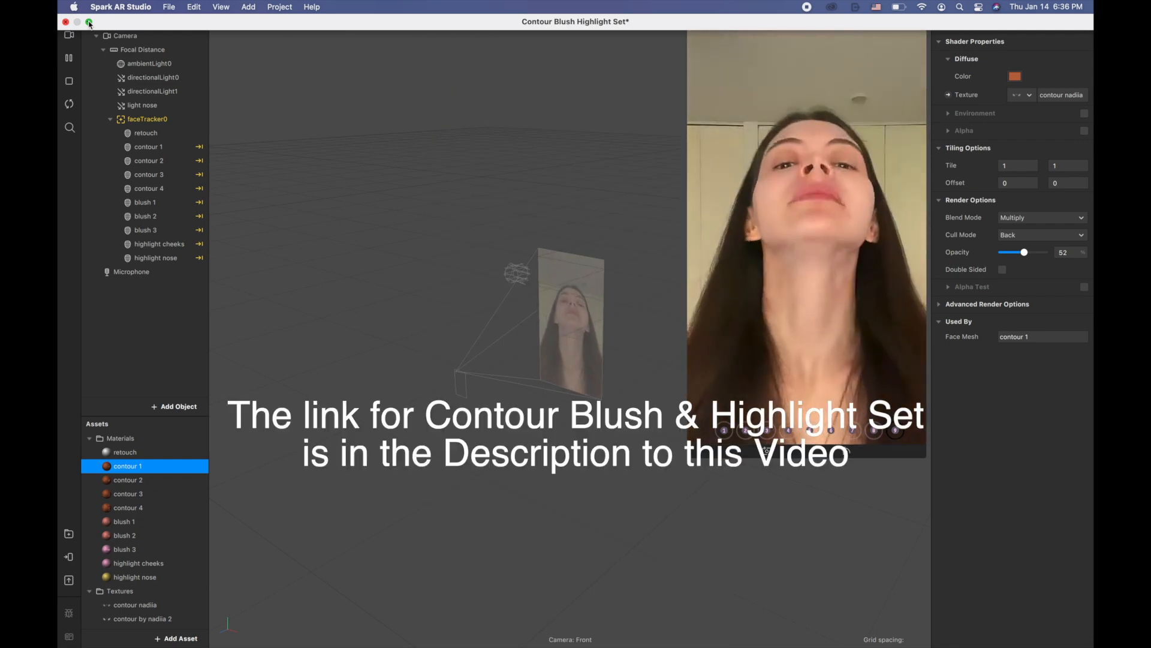
left_click(89, 22)
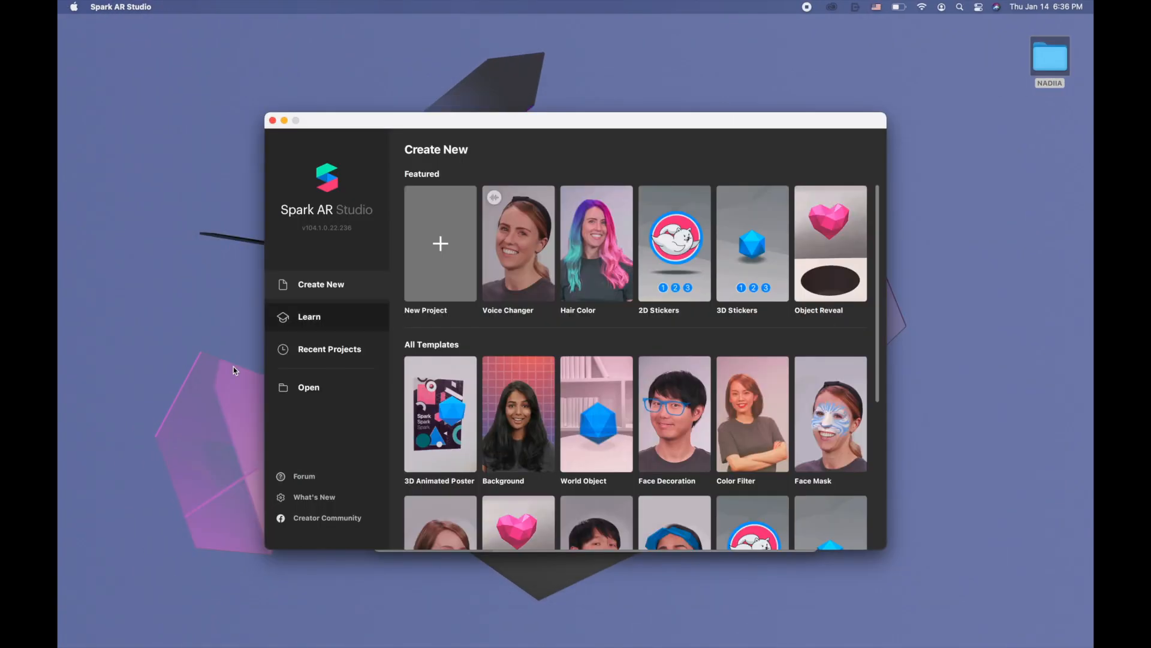
left_click(82, 450)
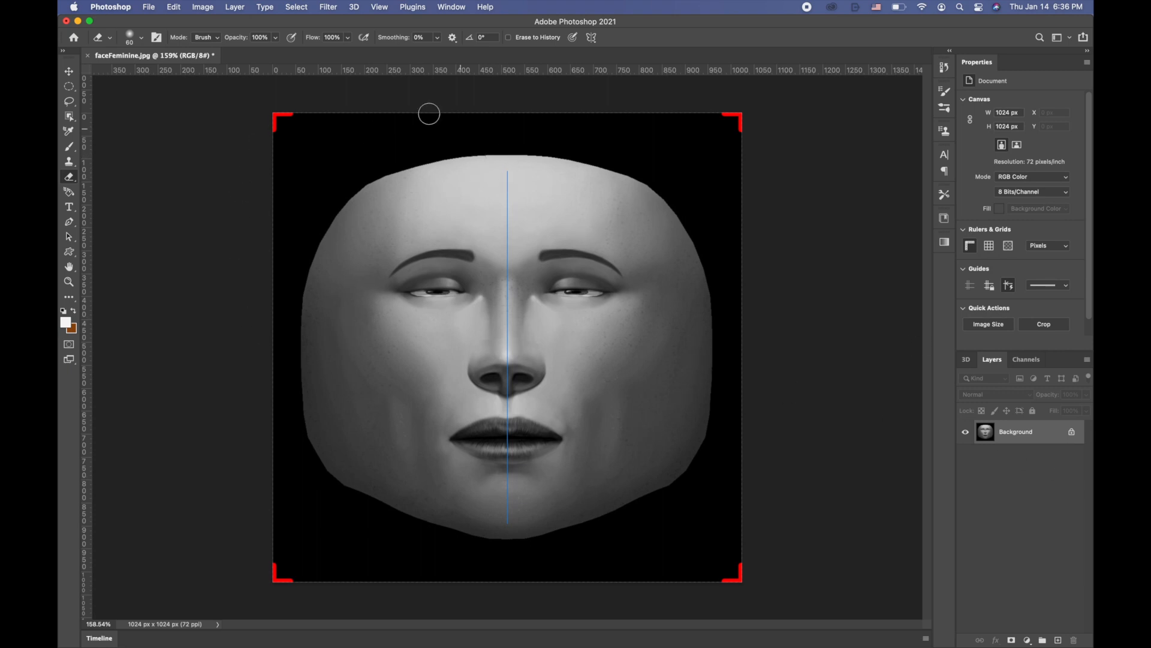
- Create a new empty layer above the Background face image
left_click(228, 9)
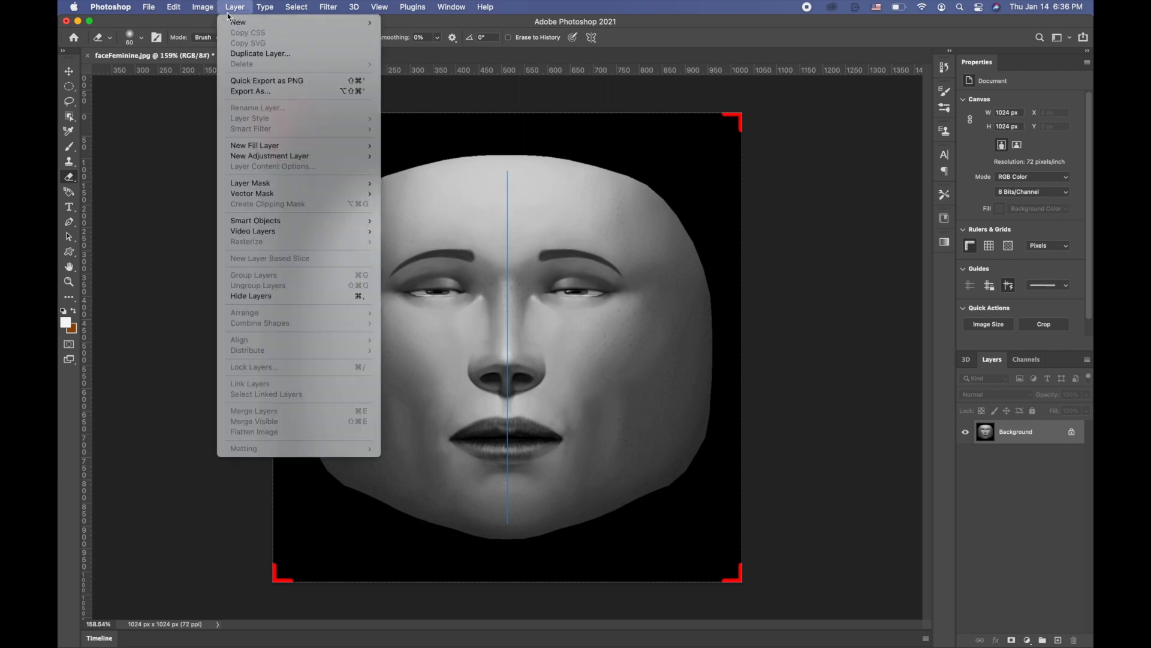
mouse_move(236, 23)
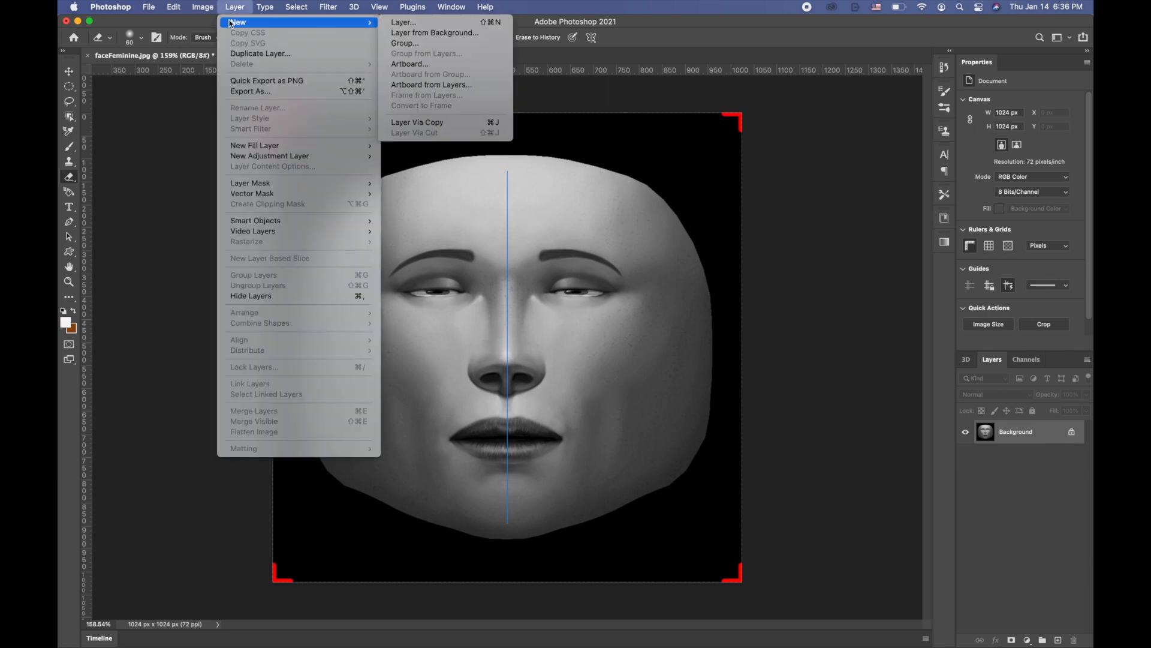
left_click(406, 24)
left_click(700, 301)
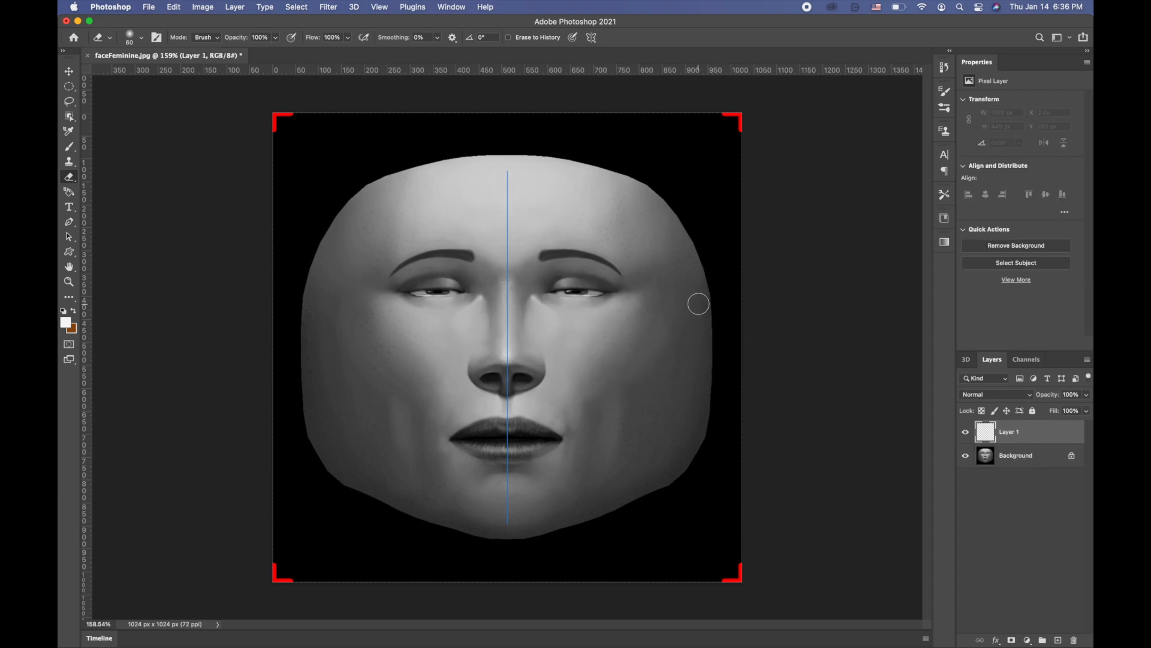
- Change the background colour to orange #b95d0c and swap it with white so orange is the foreground colour
left_click(70, 331)
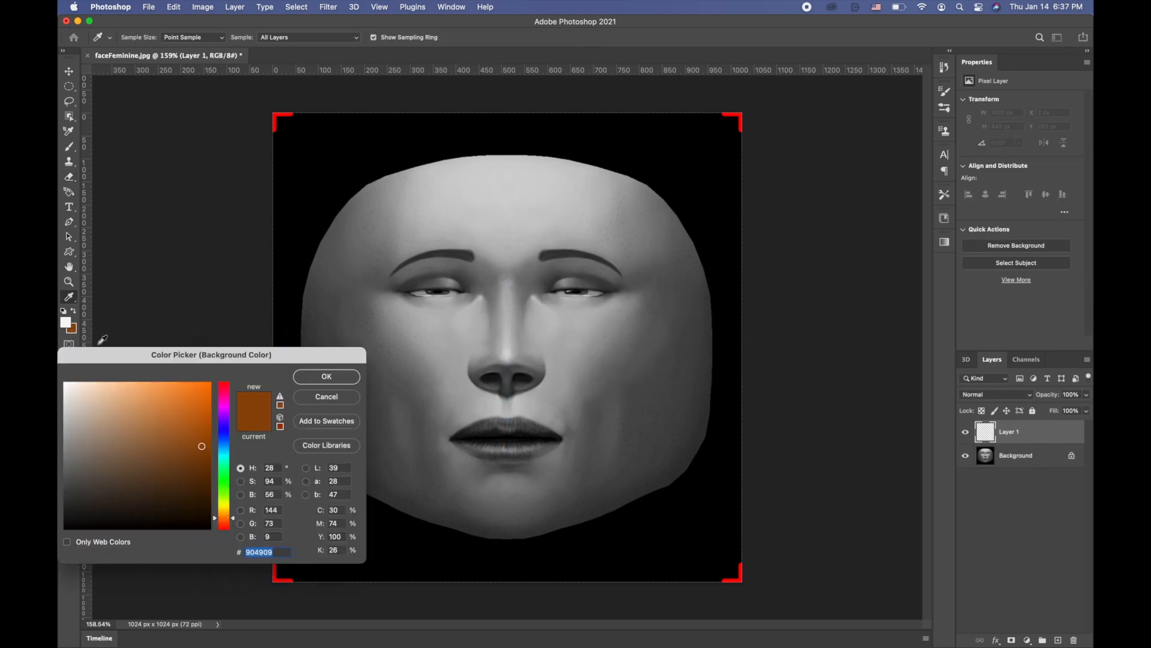
left_click(202, 421)
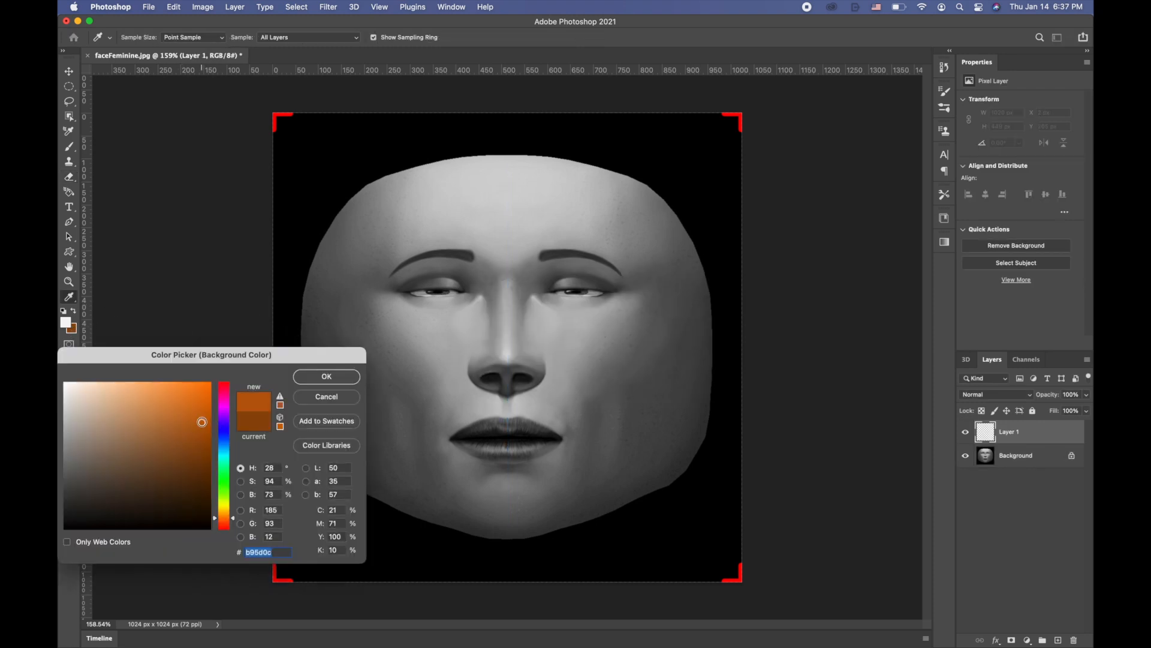
left_click(353, 377)
left_click(74, 313)
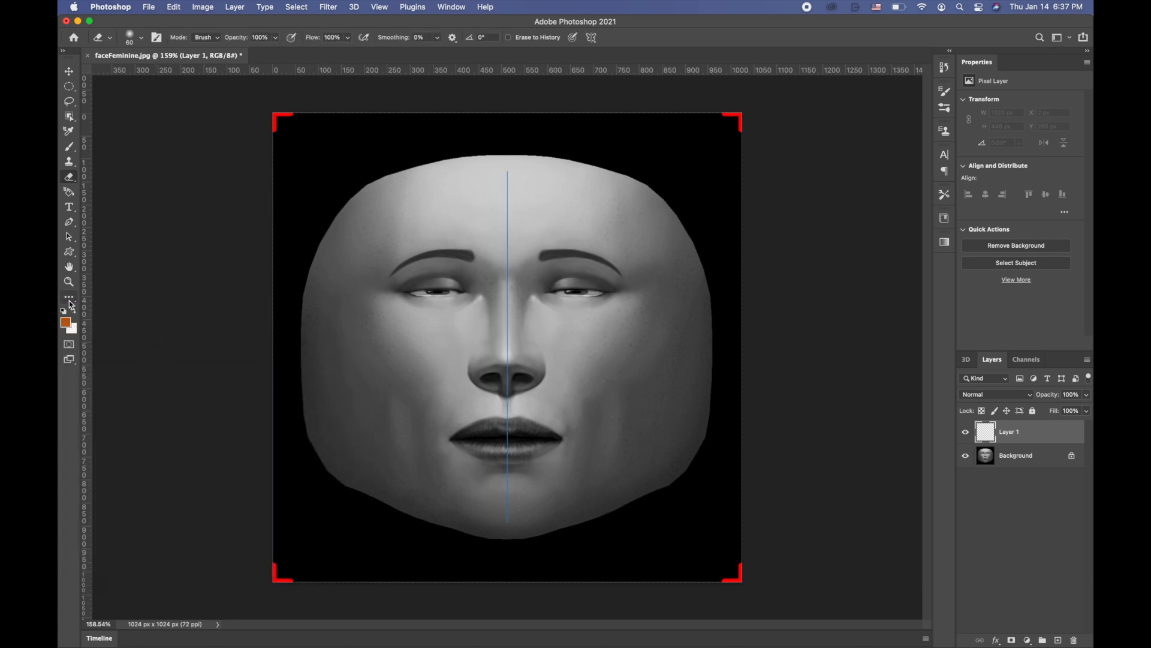
- Fill the whole new layer with the orange foreground colour using the Paint Bucket tool
key("i")
left_click(69, 298)
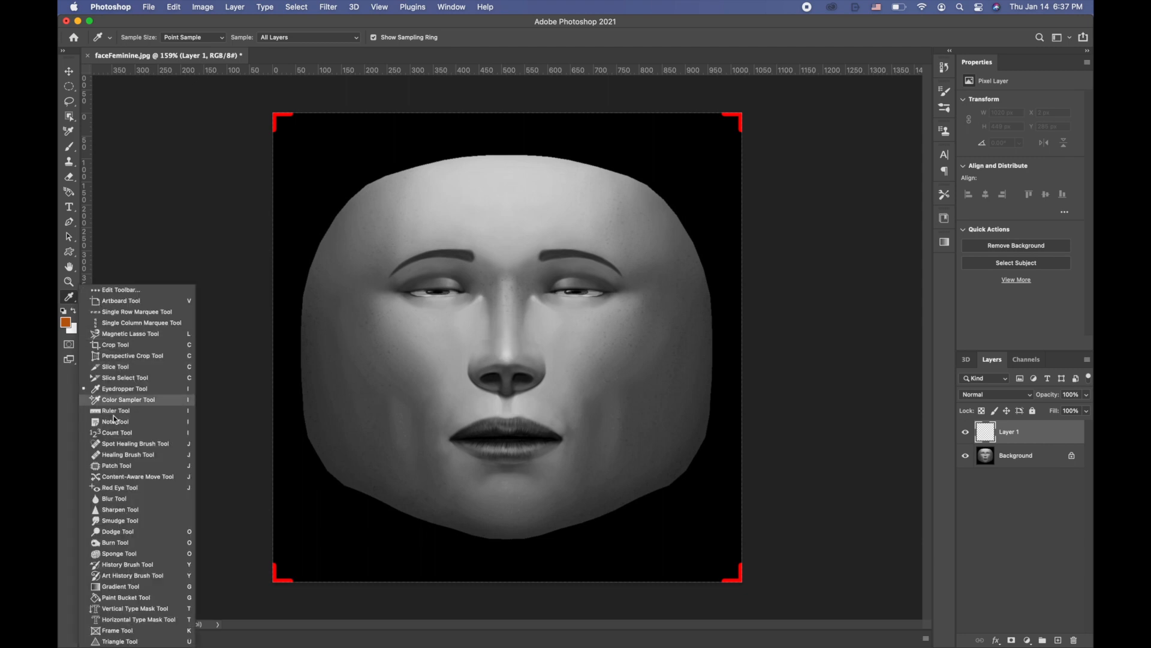
left_click(150, 597)
left_click(414, 227)
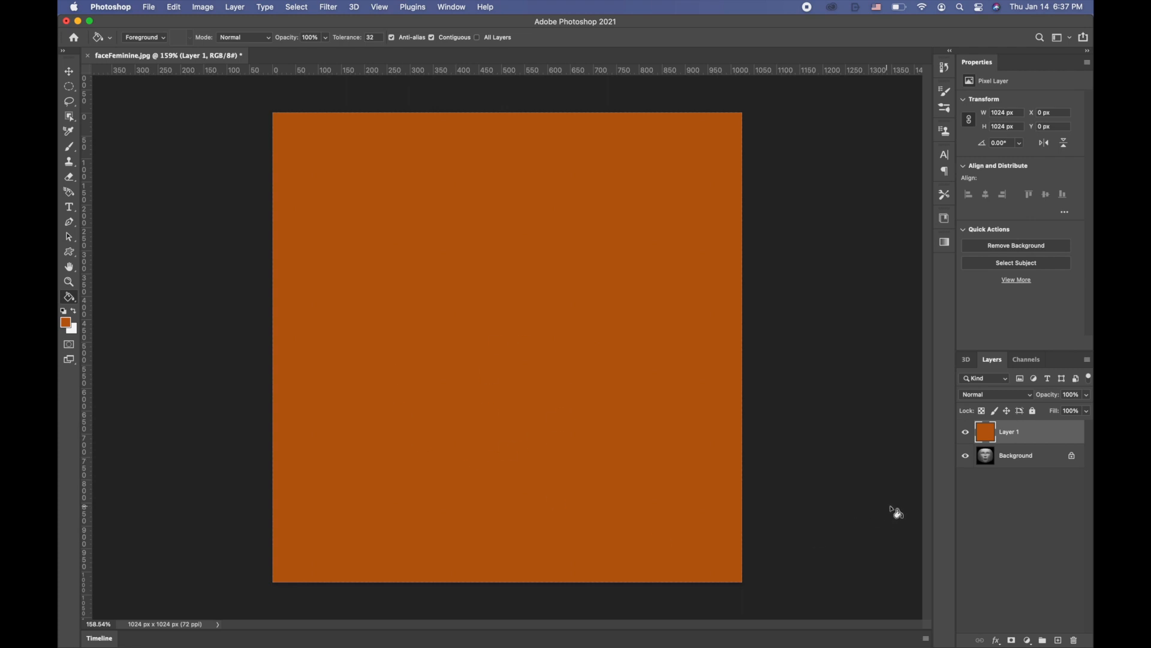
- Add another empty layer directly above the Background, beneath the orange layer
left_click(1041, 464)
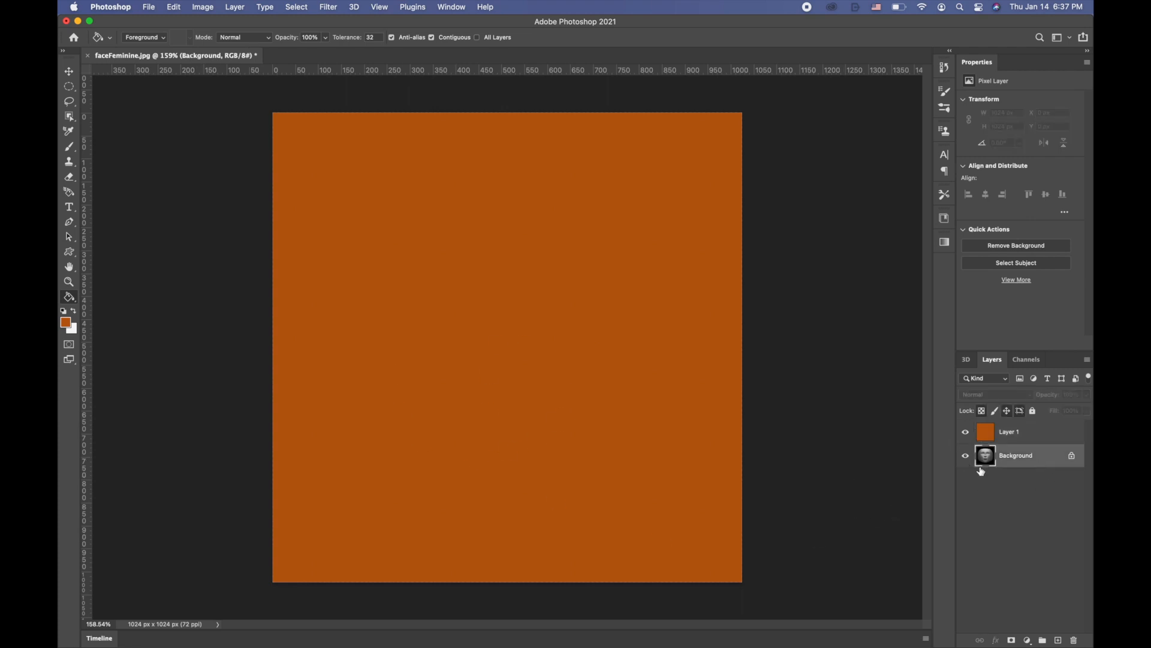
left_click(233, 7)
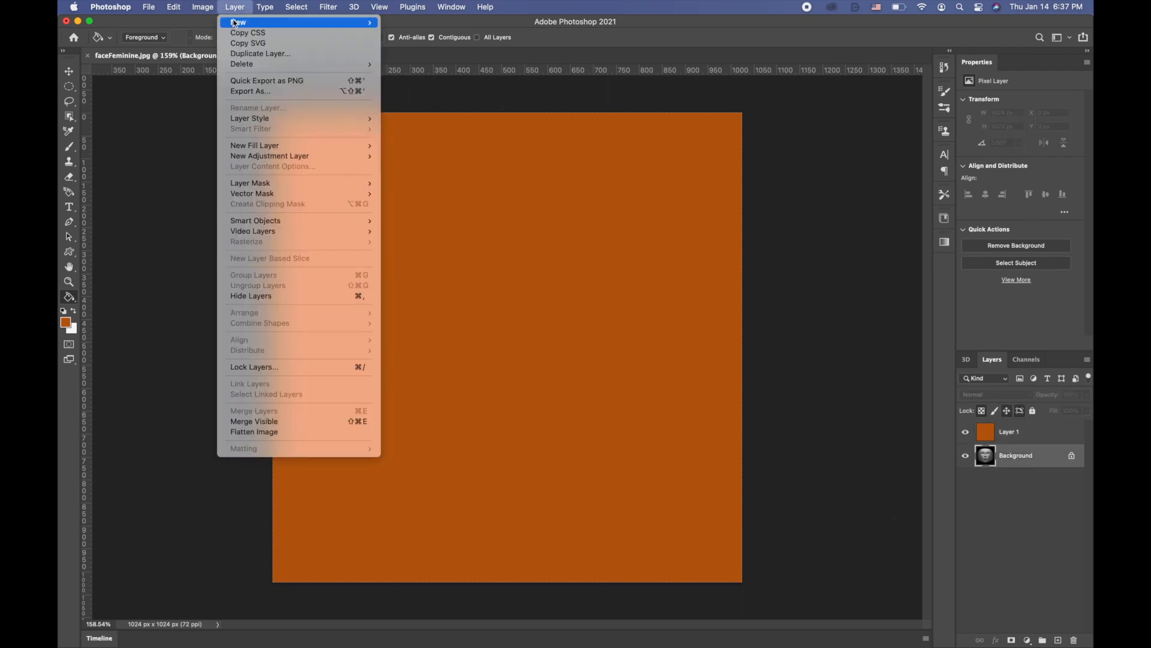
mouse_move(235, 23)
left_click(426, 24)
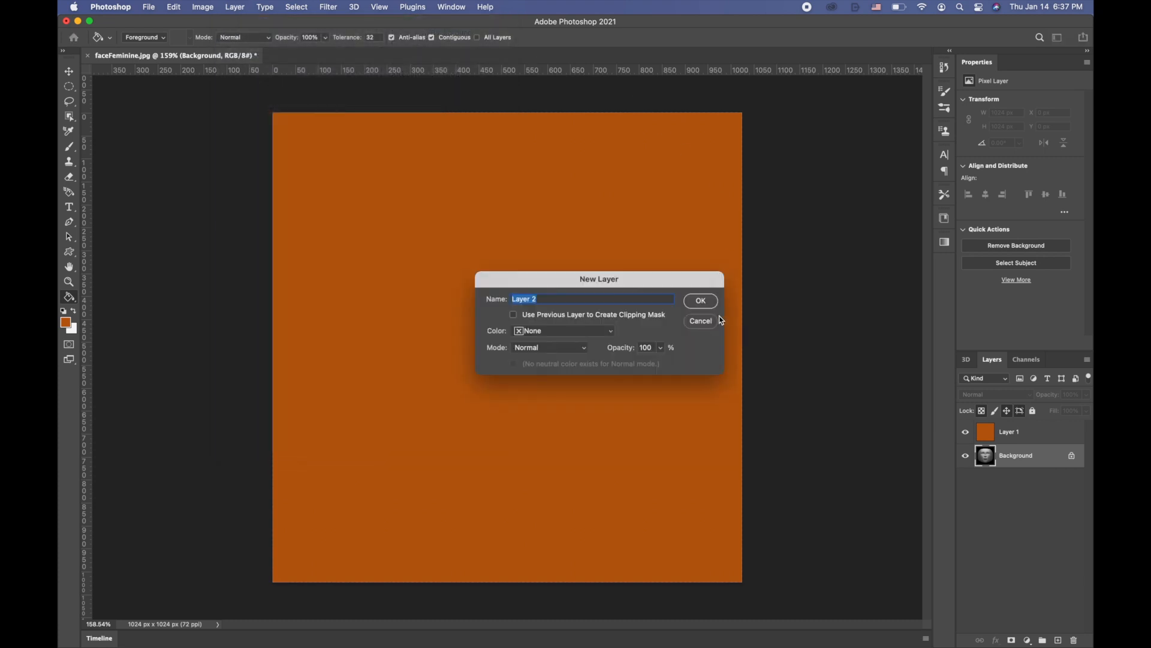
left_click(705, 304)
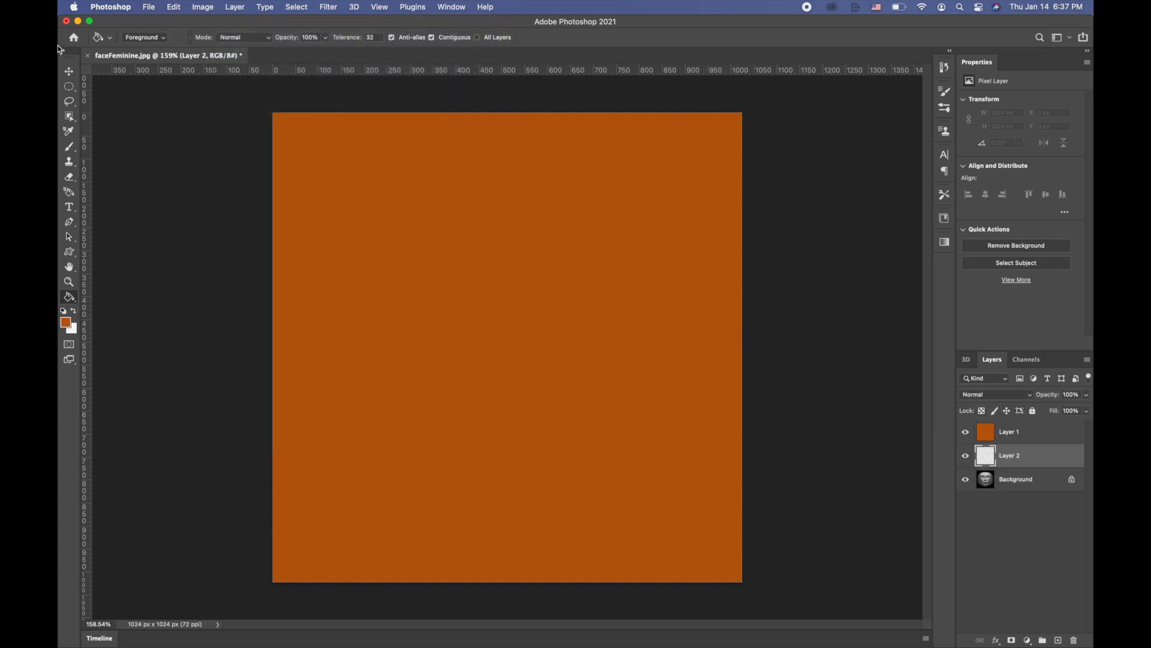
- Clip the orange Layer 1 to the empty Layer 2 with a clipping mask
left_click(1019, 438)
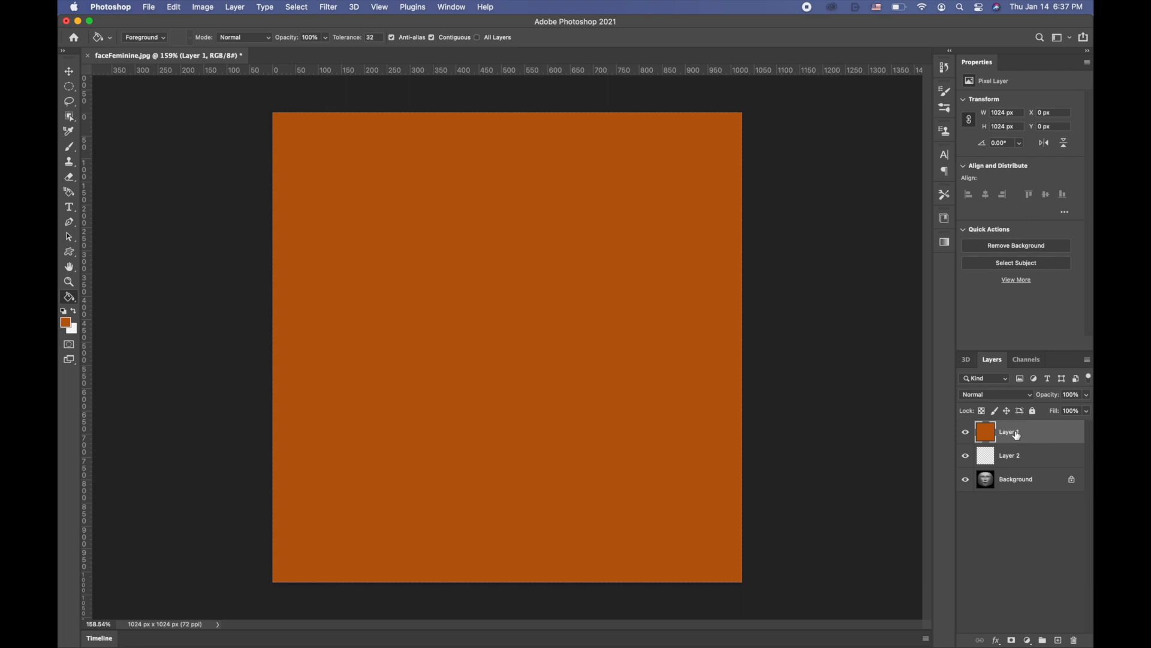
right_click(1017, 435)
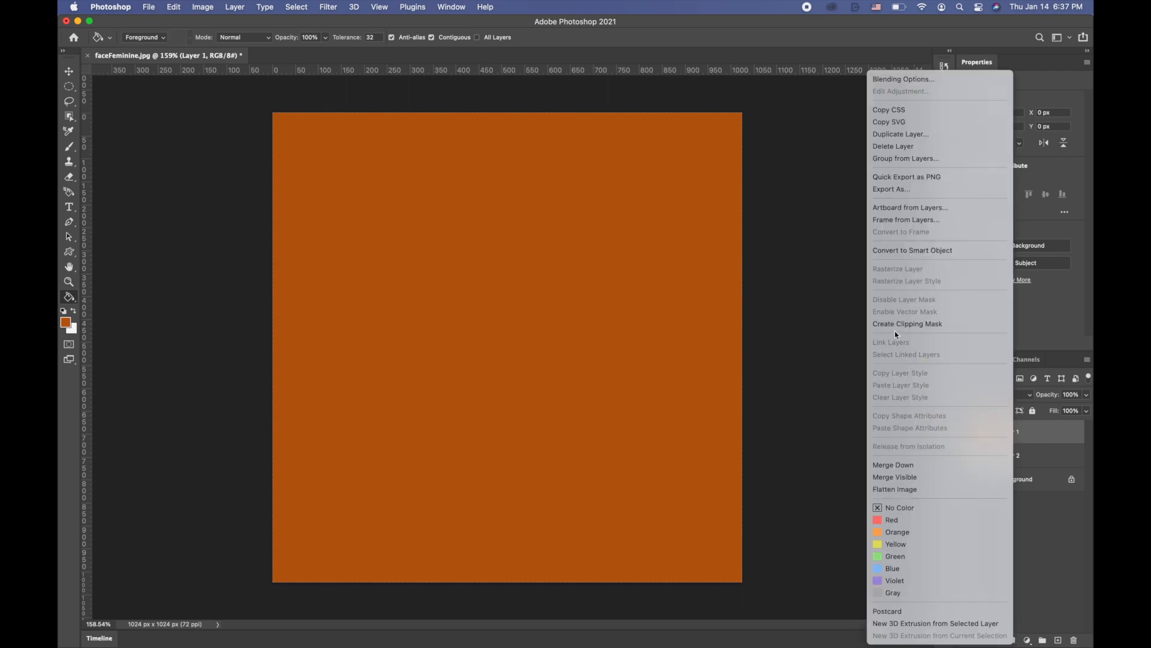
left_click(939, 324)
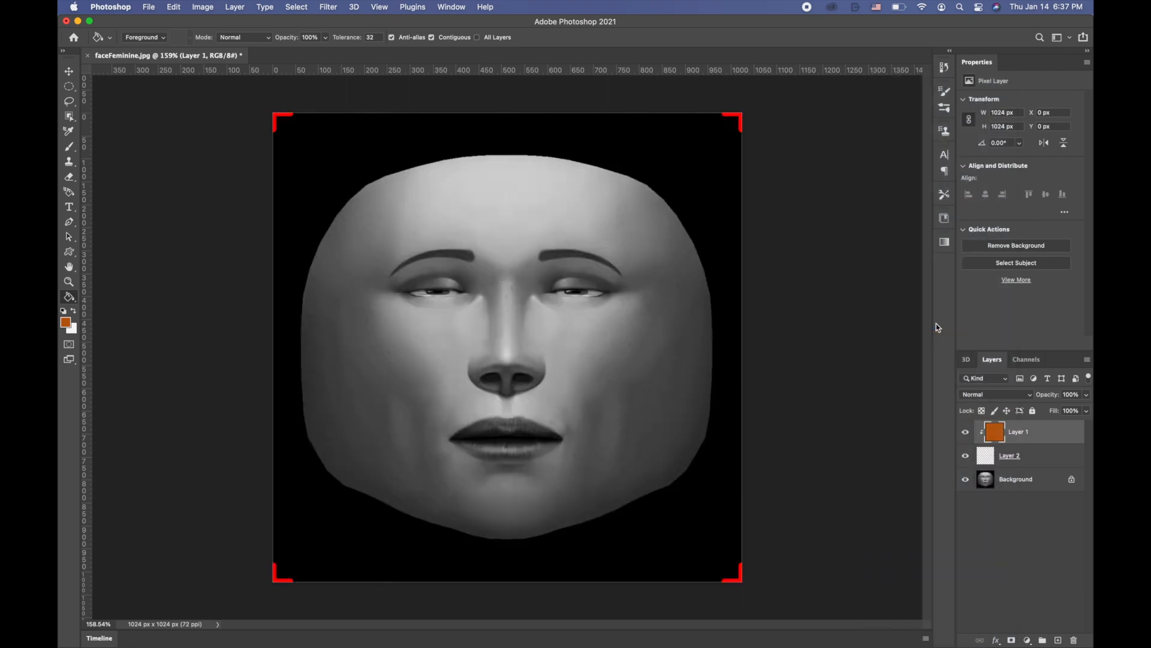
- Make Layer 2 active and ready the Brush tool with white as the foreground colour
left_click(1031, 462)
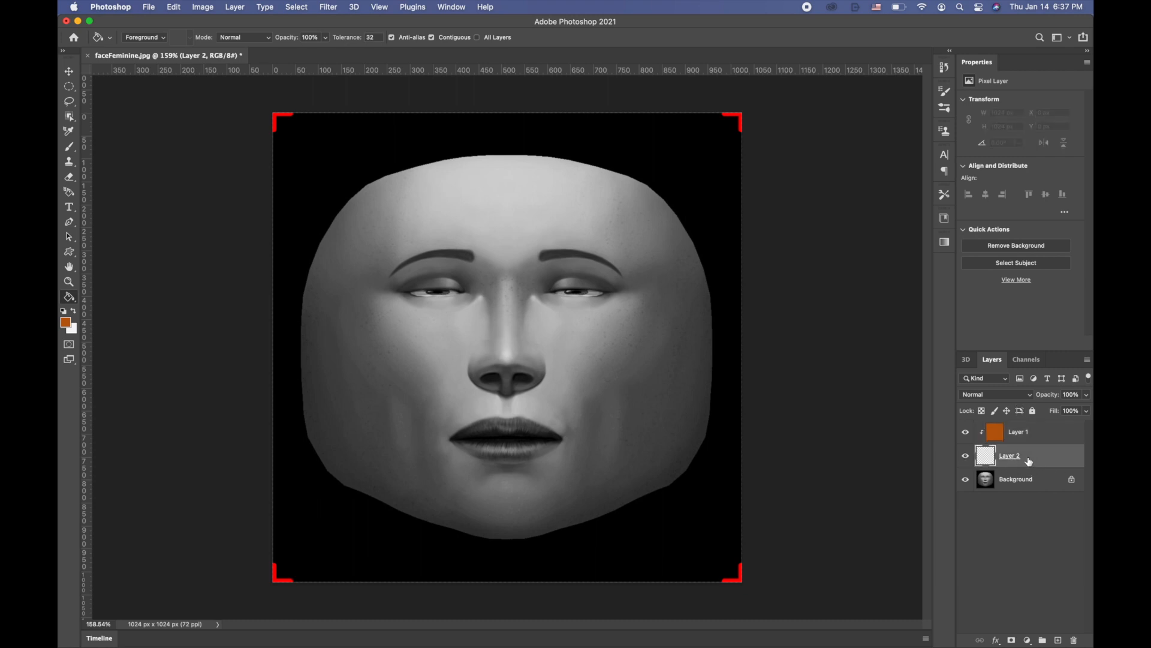
left_click(69, 147)
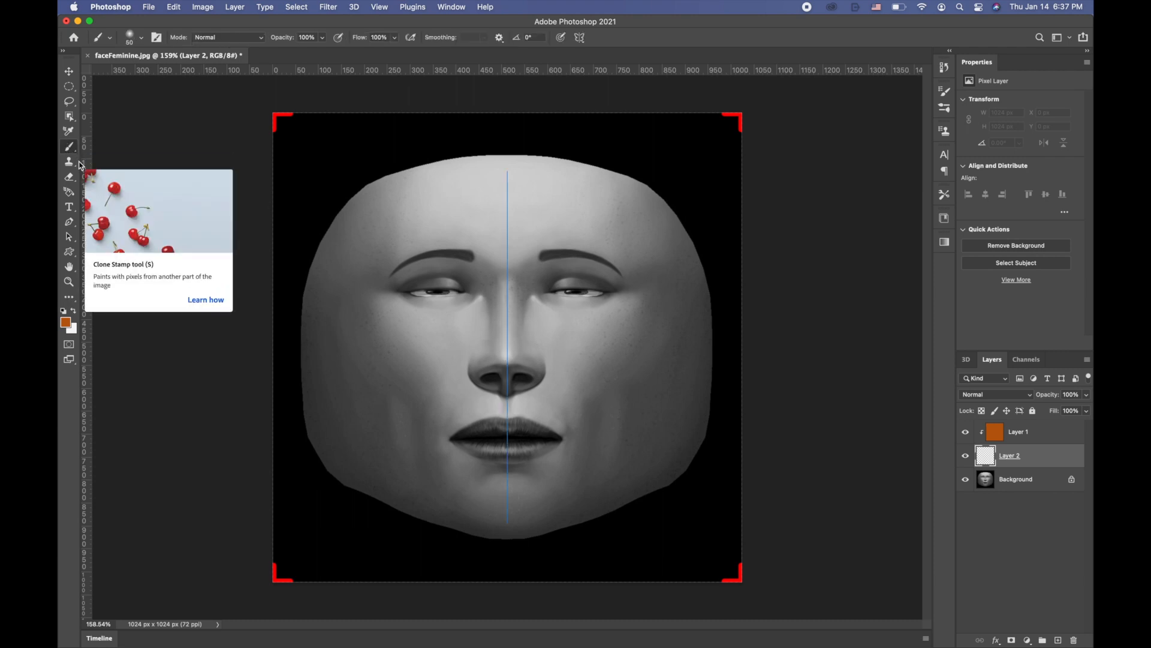
left_click(74, 311)
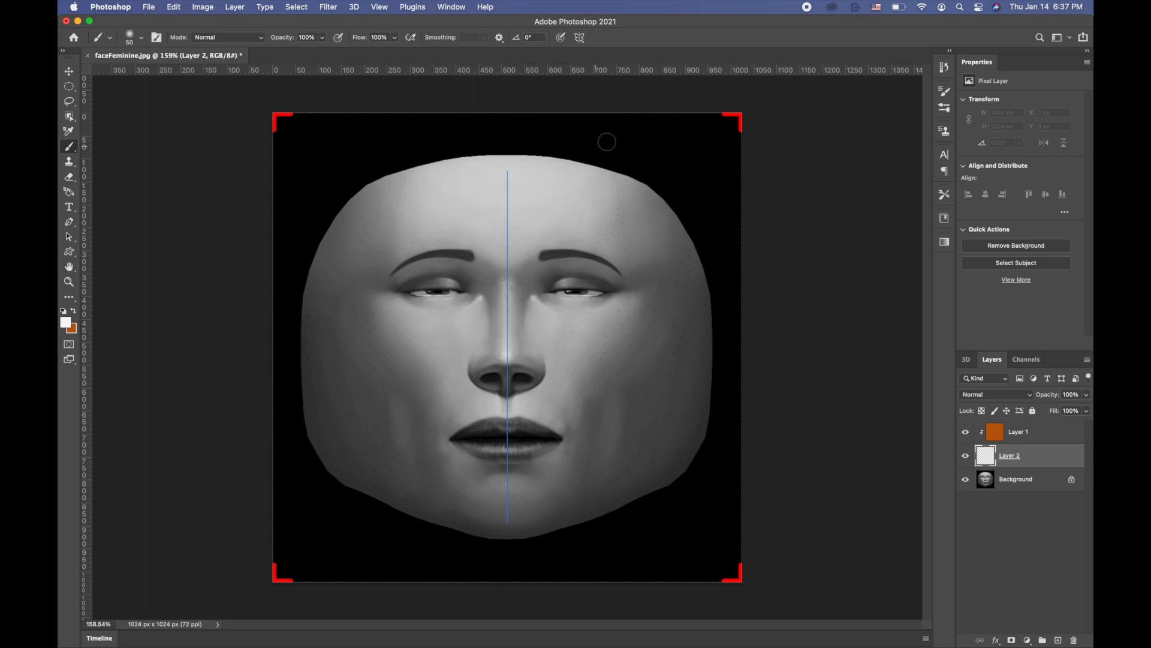
- Turn on vertical paint symmetry for the brush, keeping the axis centred on the face
left_click(581, 38)
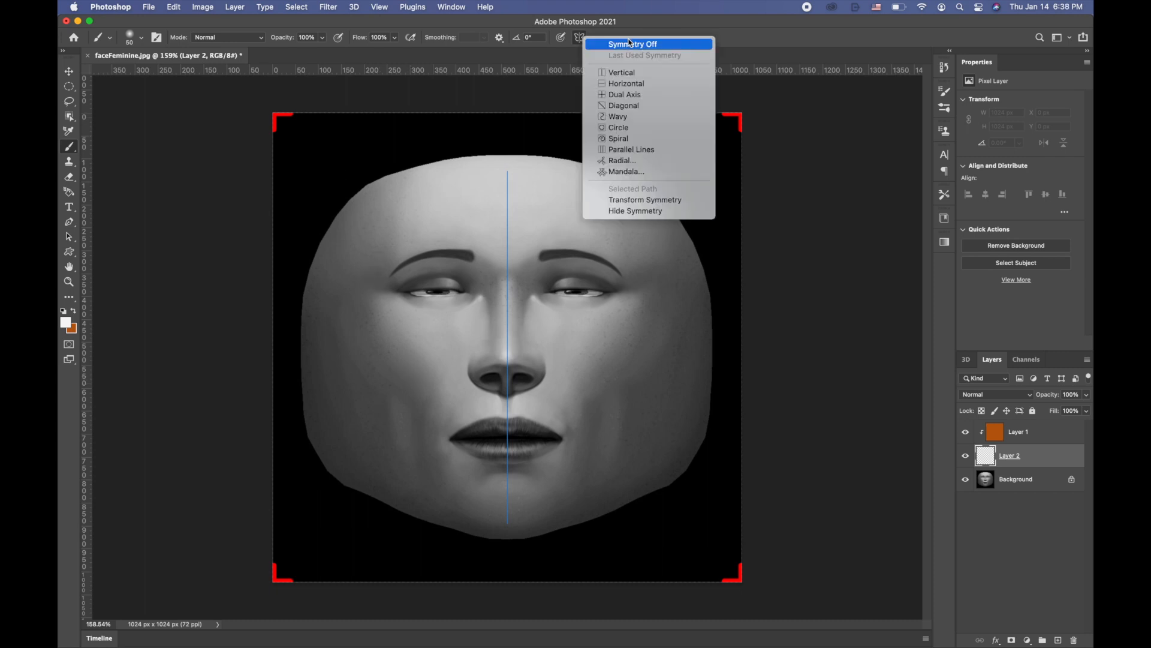
left_click(622, 72)
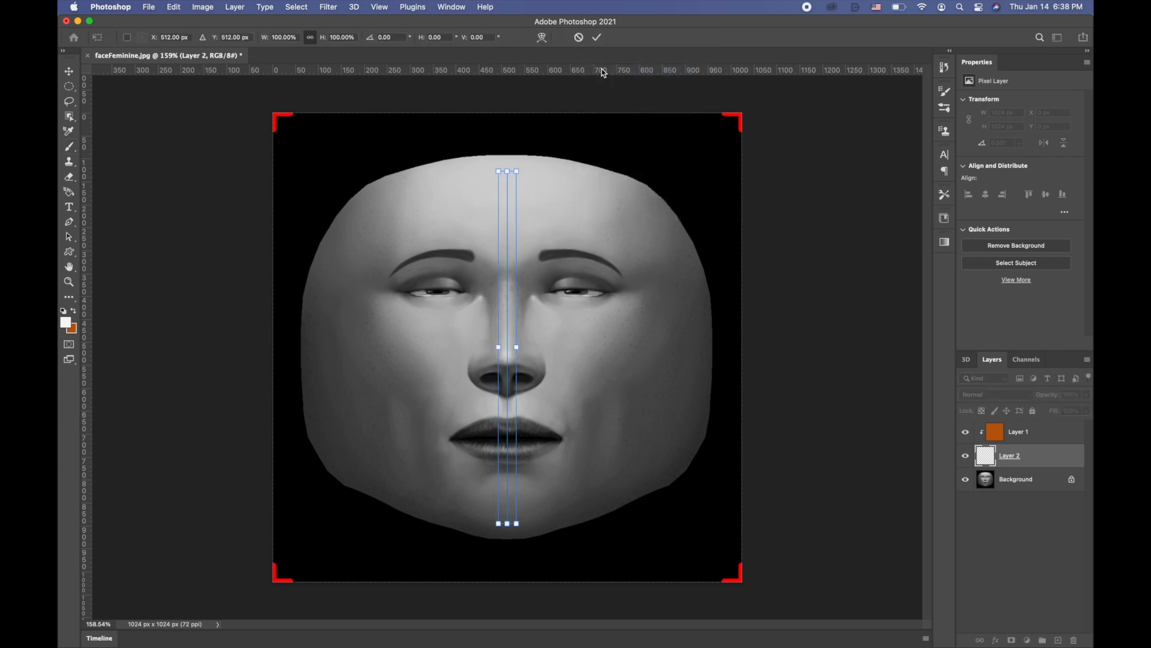
left_click(598, 38)
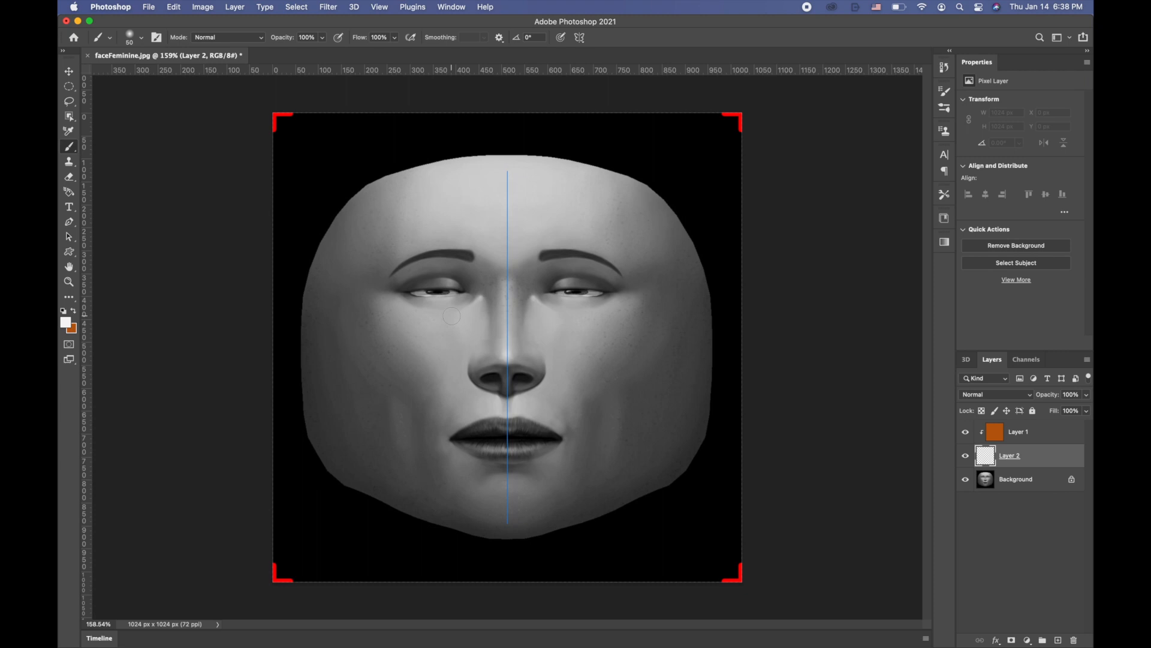
- Paint a diagonal contour stroke under the cheekbone, mirrored on both cheeks, with a 125 px Soft Round brush at 0% hardness
scroll(452, 316, "up", 5)
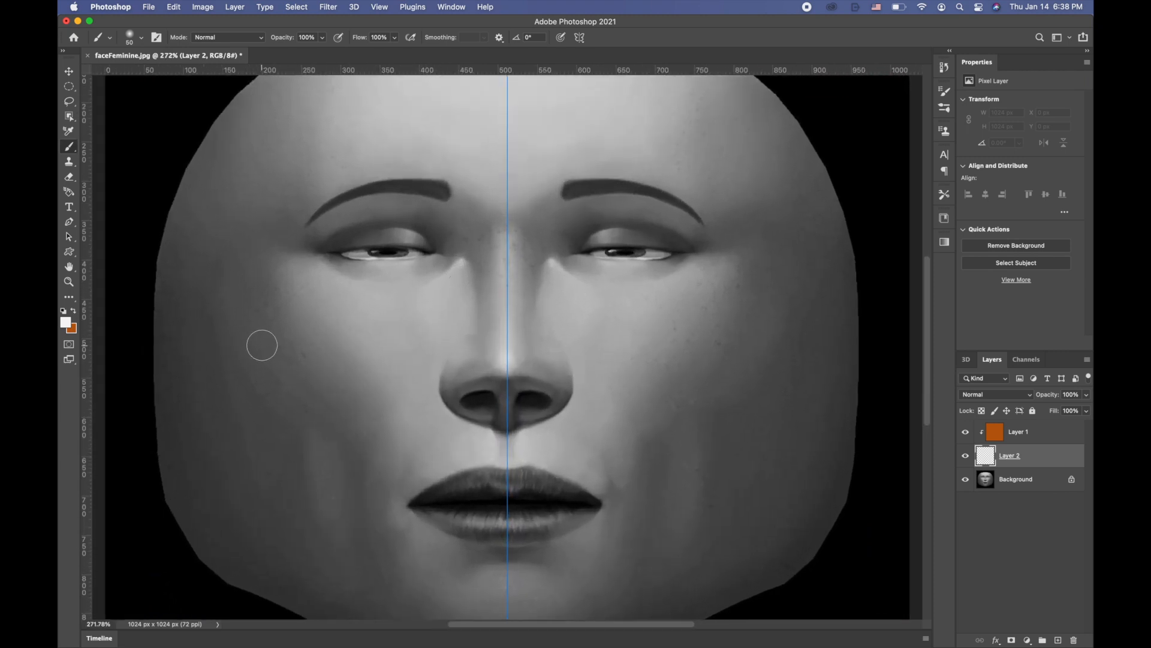
key("bracketright")
key("bracketright")
key("bracketright")
key("bracketright")
key("bracketright")
key("bracketright")
left_click(137, 38)
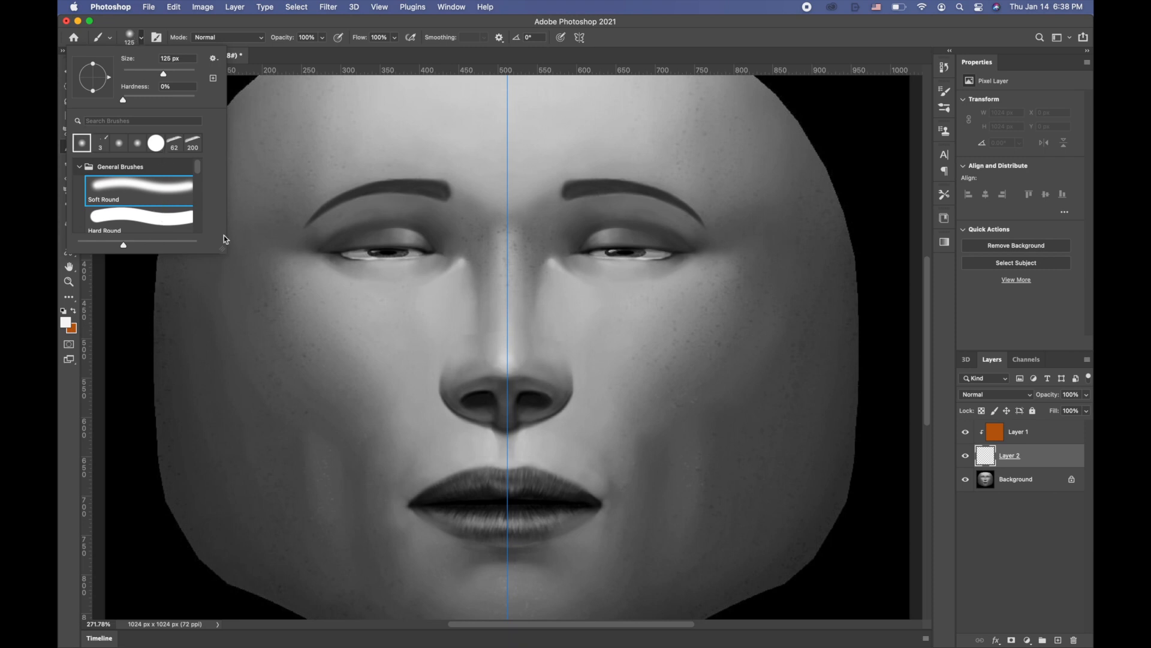
left_click(280, 331)
key("super+z")
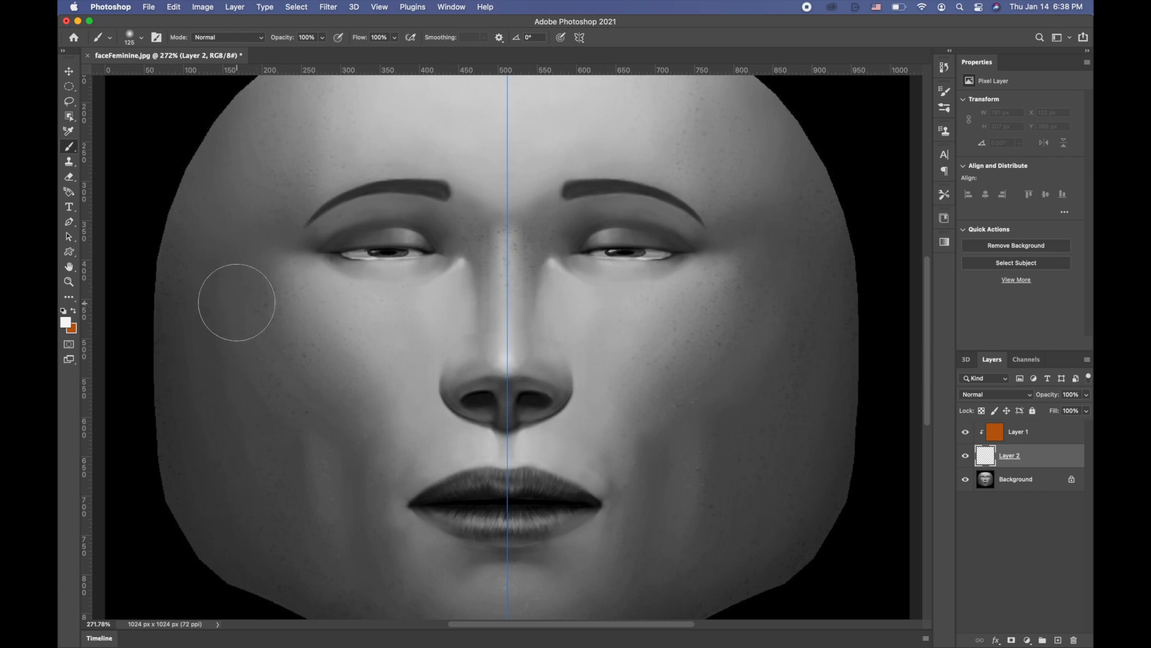
mouse_move(234, 301)
left_mouse_down()
mouse_move(330, 385)
mouse_move(360, 391)
left_mouse_up()
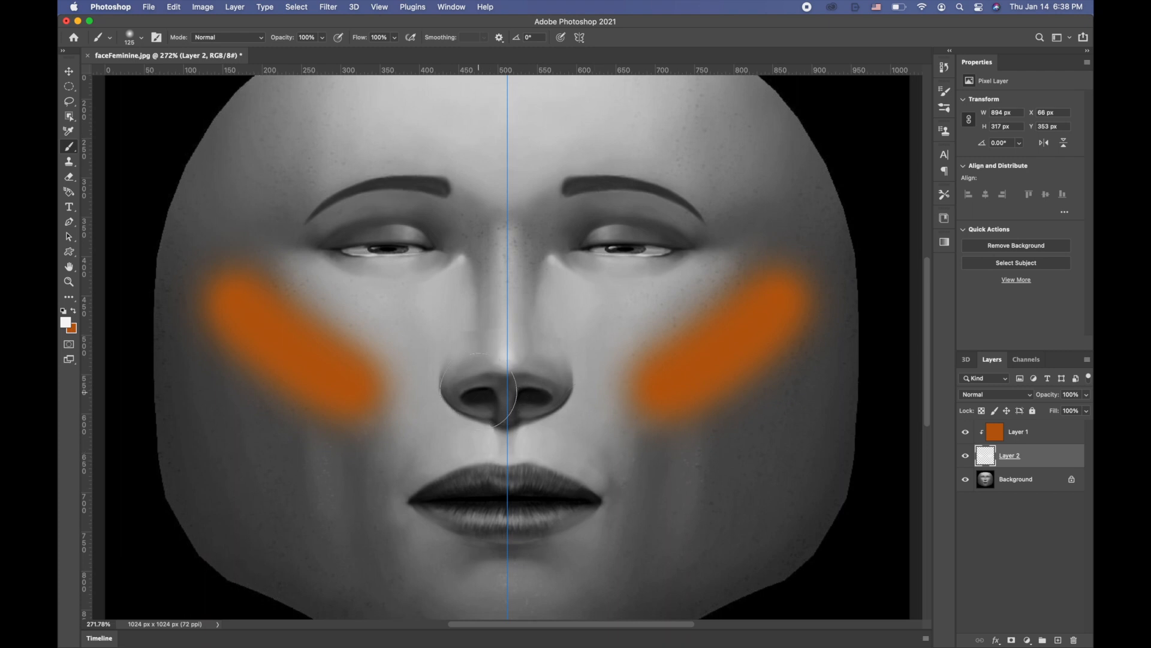
- Reduce the brush to 50 px and paint a mirrored contour stroke down the sides of the nose bridge
key("bracketleft")
key("bracketleft")
key("bracketleft")
key("bracketleft")
key("bracketleft")
scroll(469, 286, "up", 3)
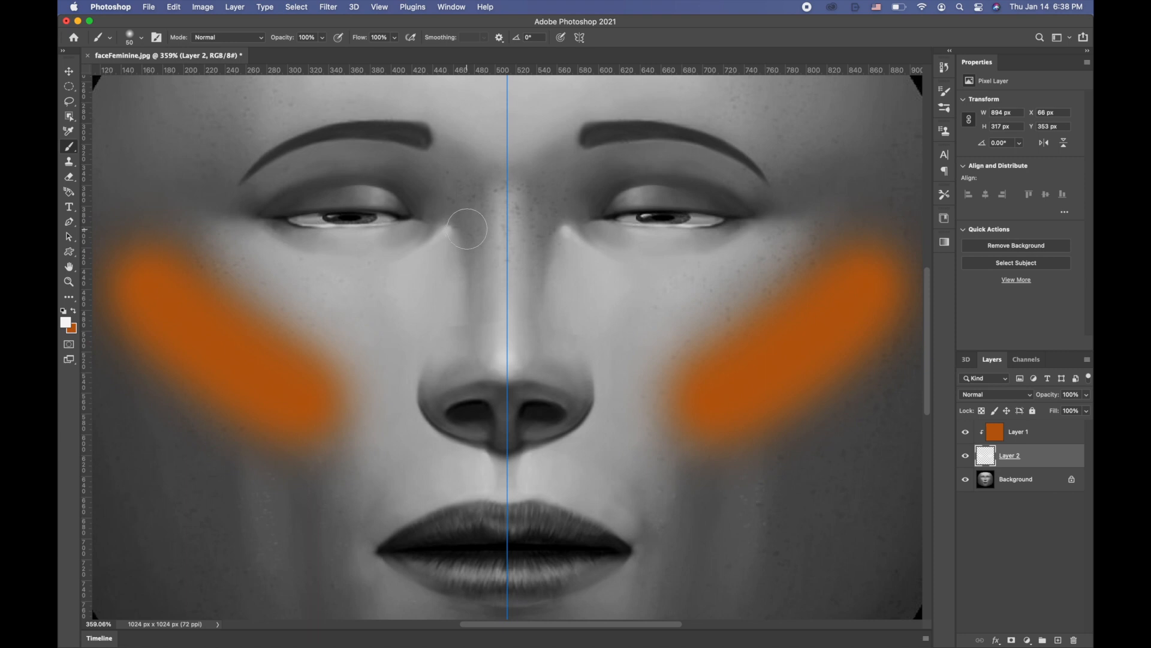
left_click_drag(468, 224, 478, 326)
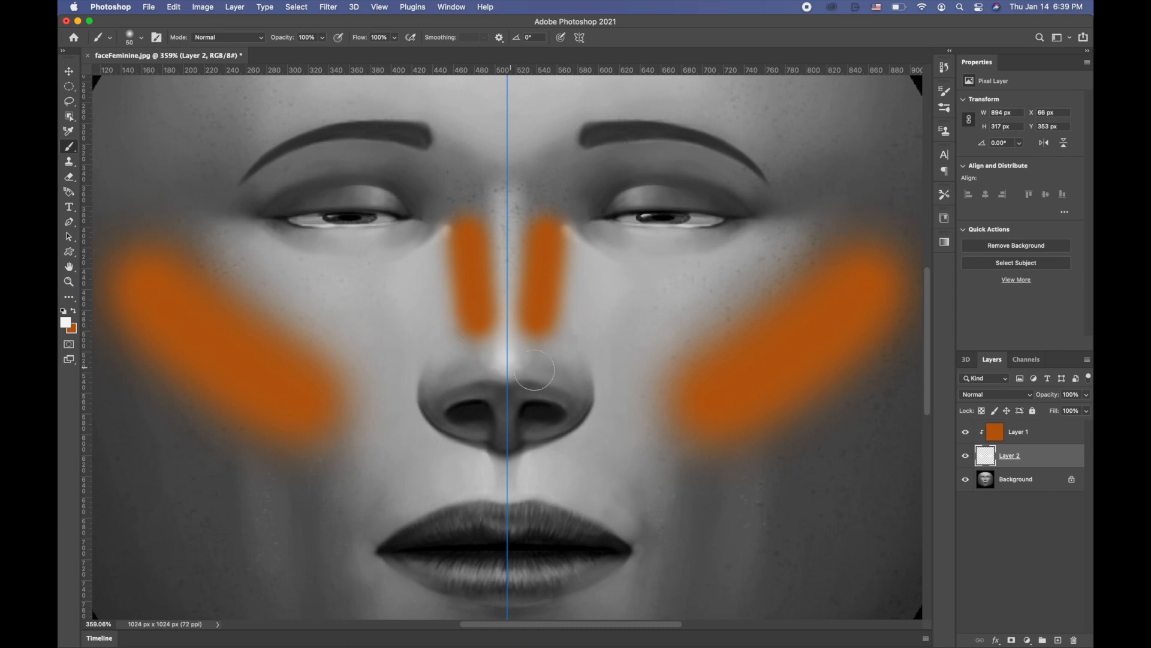
- Soften the painted contour strokes on Layer 2 with a Gaussian Blur of about 44 pixels radius
scroll(599, 328, "down", 3)
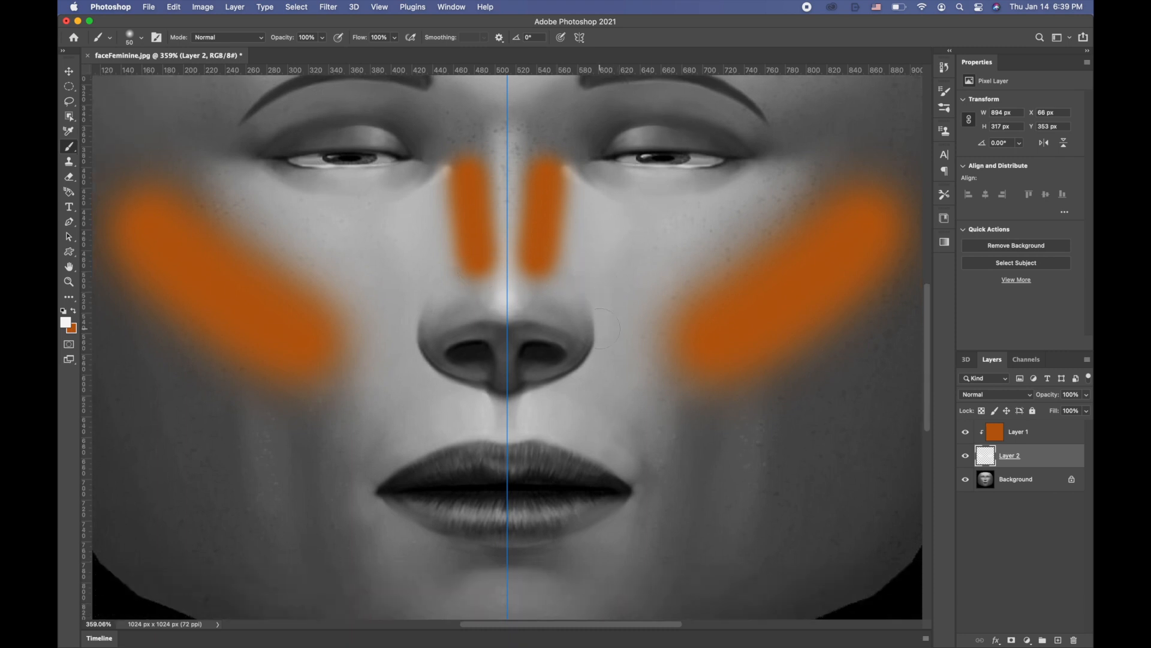
scroll(601, 329, "down", 3)
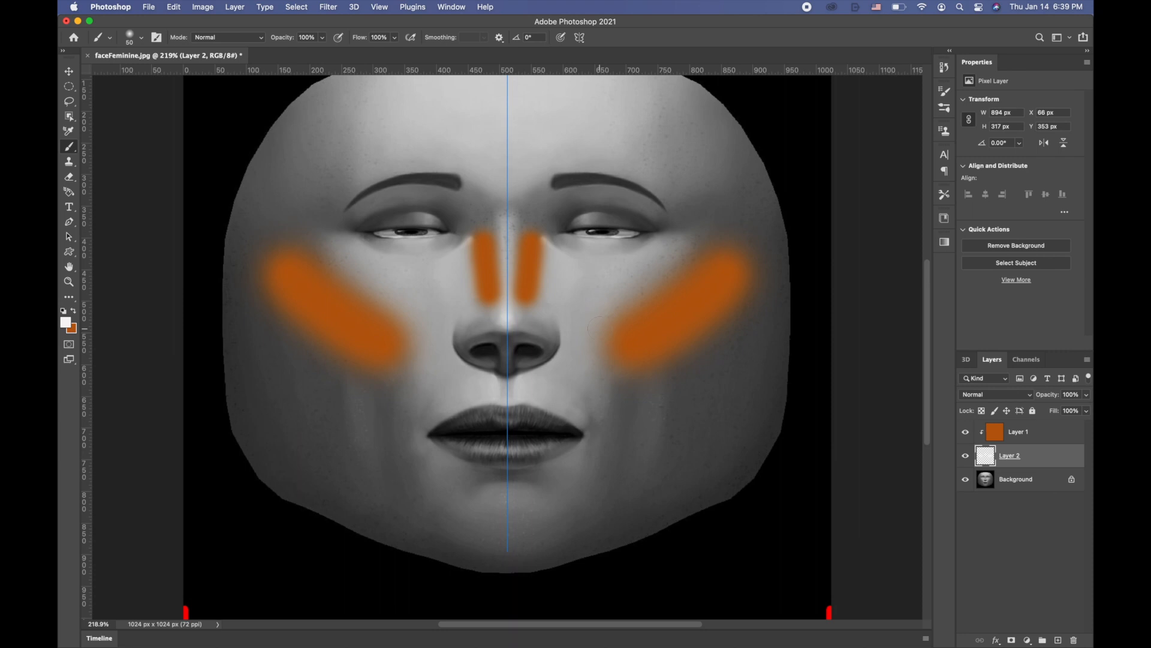
scroll(594, 327, "down", 1)
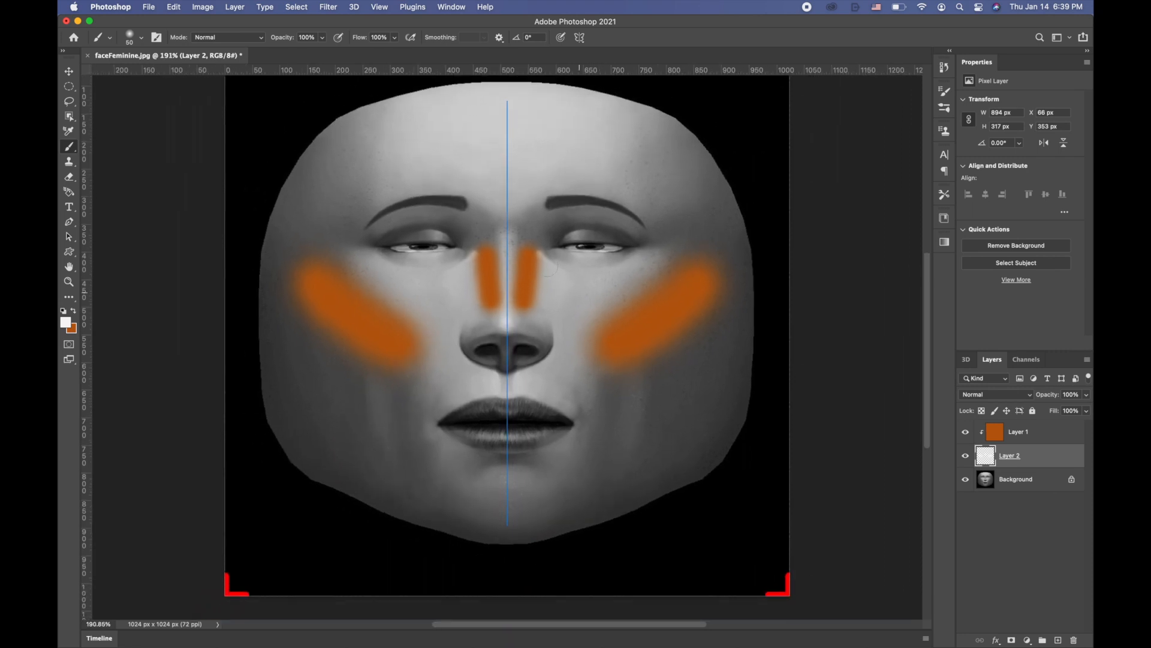
left_click(328, 7)
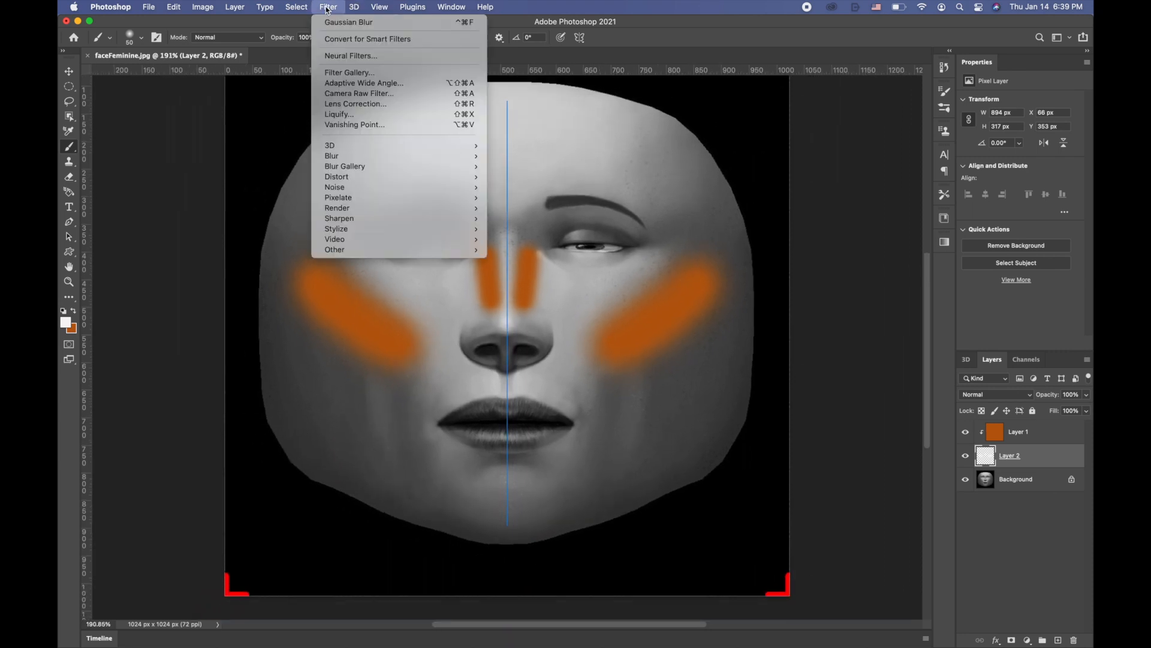
mouse_move(410, 155)
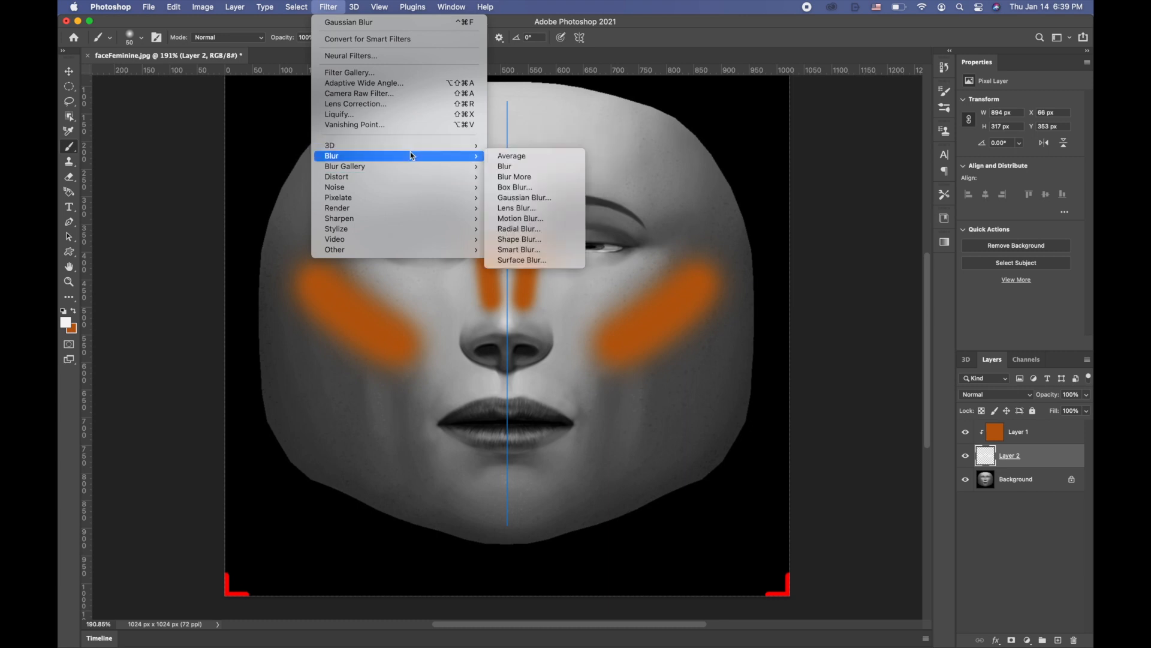
left_click(556, 200)
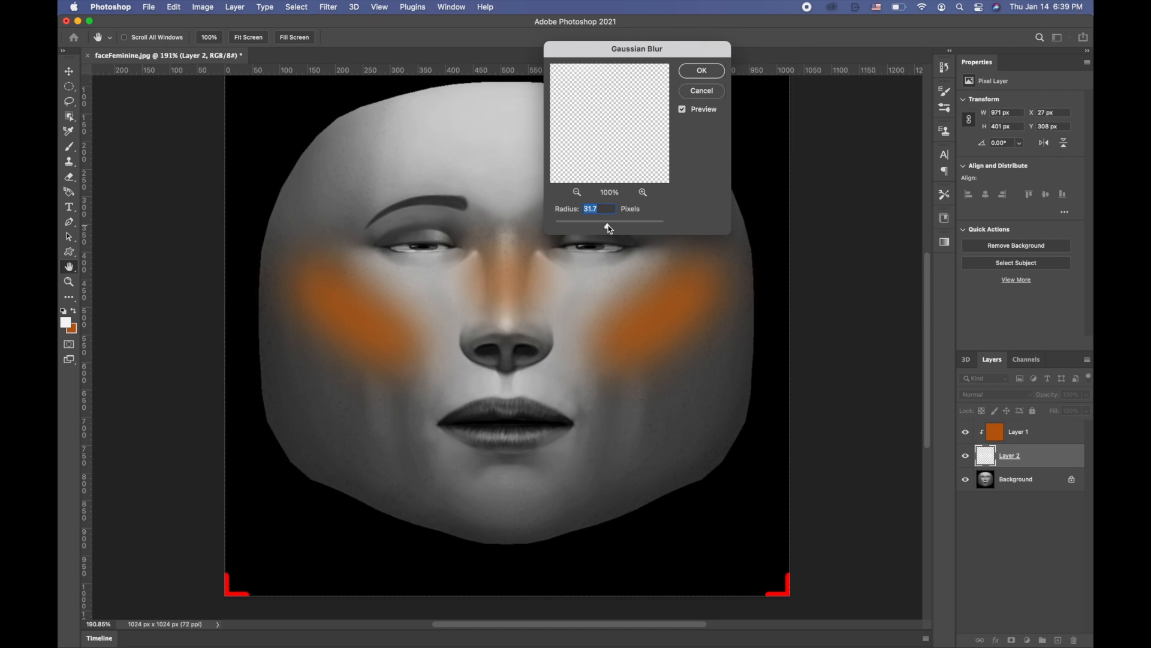
left_click_drag(610, 226, 613, 228)
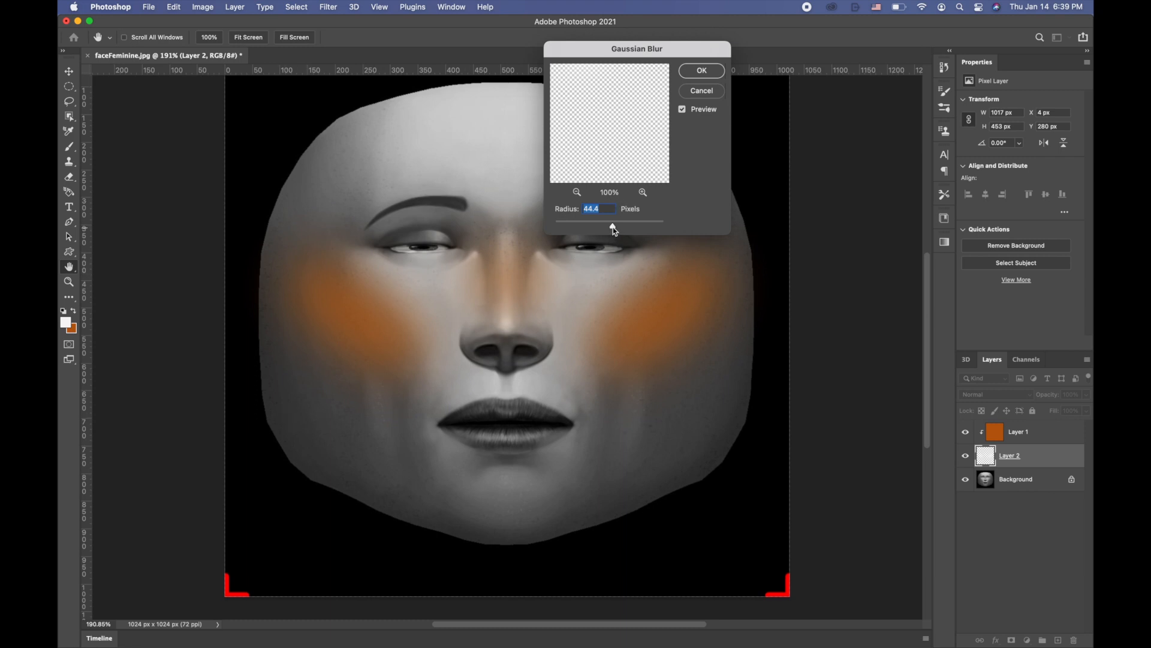
left_click(706, 73)
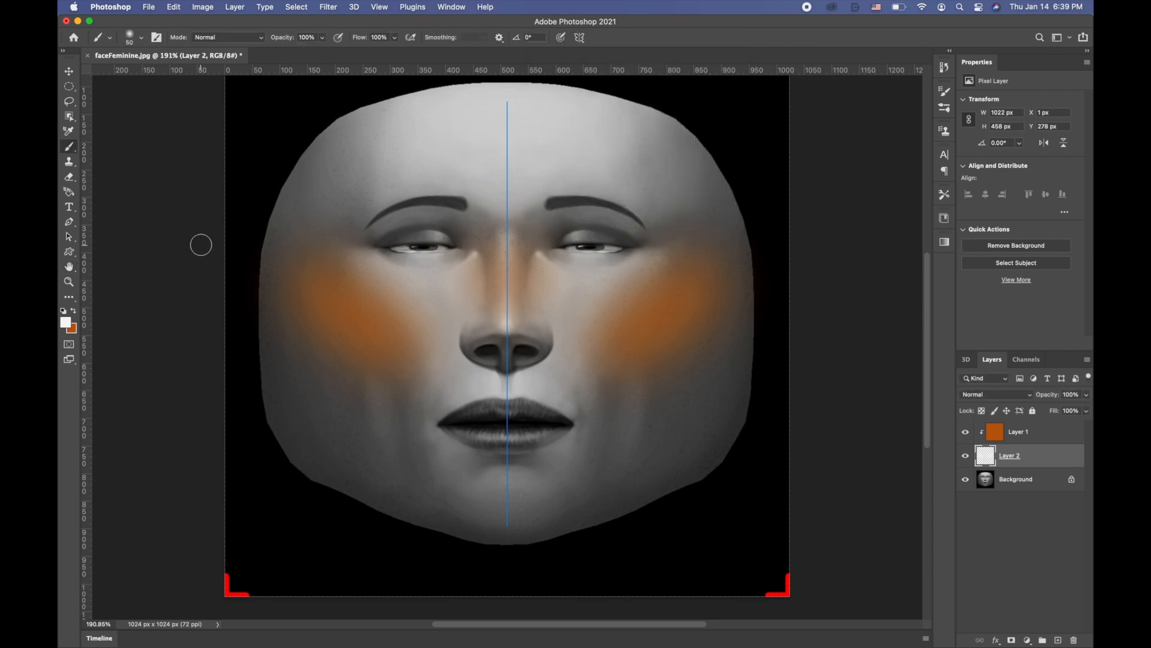
- Erase the blurred paint spilling onto the centre of the nose bridge and near the outer eye corners with a 60 px eraser
left_click(70, 176)
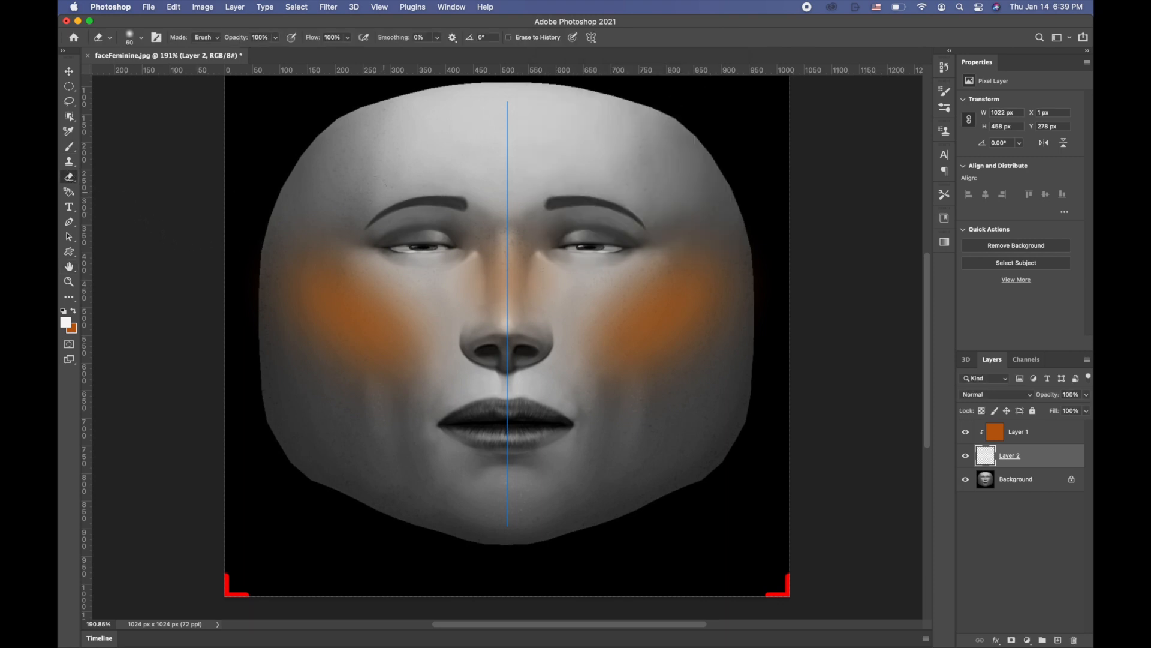
left_click_drag(520, 241, 510, 239)
left_click_drag(508, 246, 507, 319)
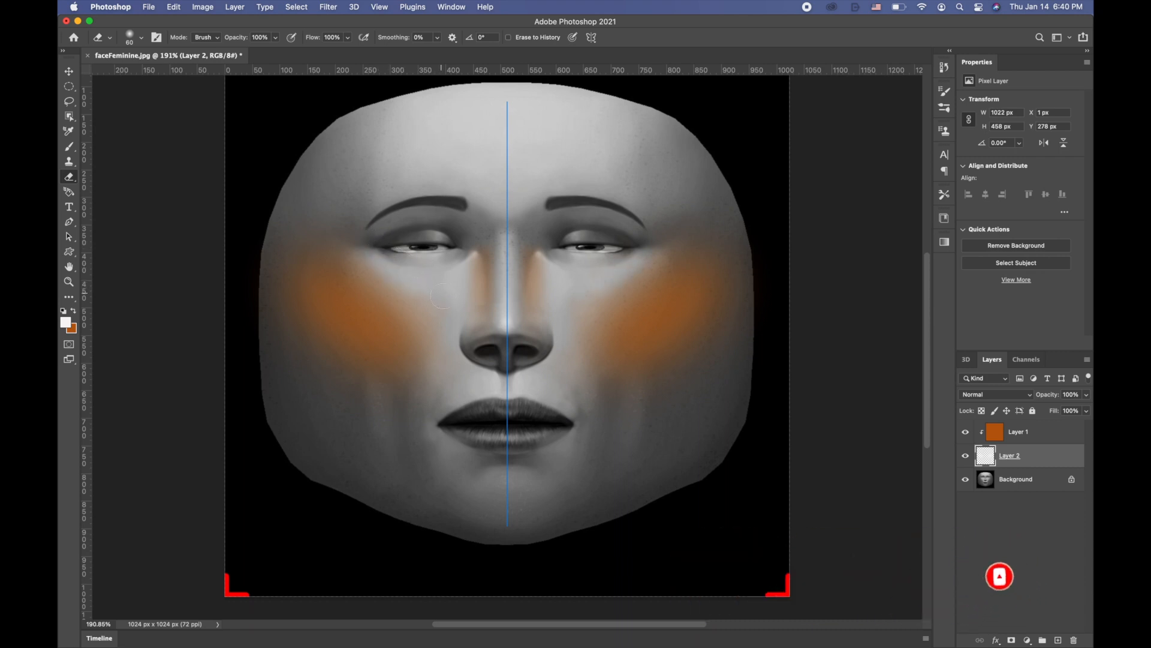
left_click_drag(355, 226, 367, 220)
- Hide the Background and the orange Layer 1, and export the remaining white contour as a PNG named contour to the Desktop
left_click(967, 483)
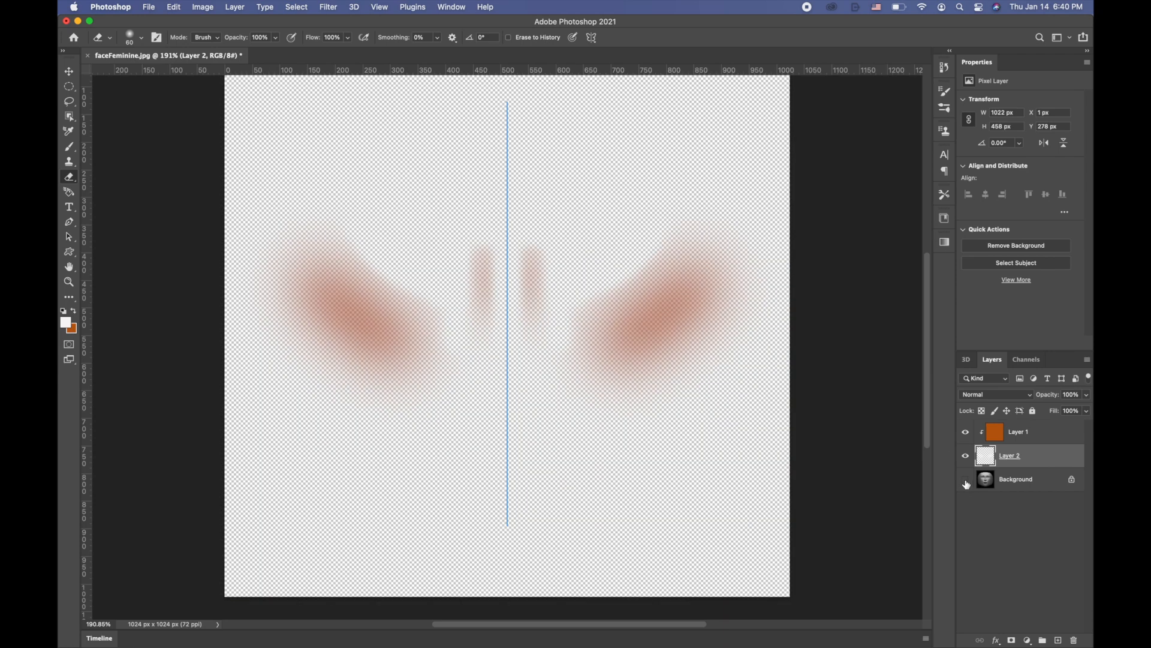
left_click(966, 433)
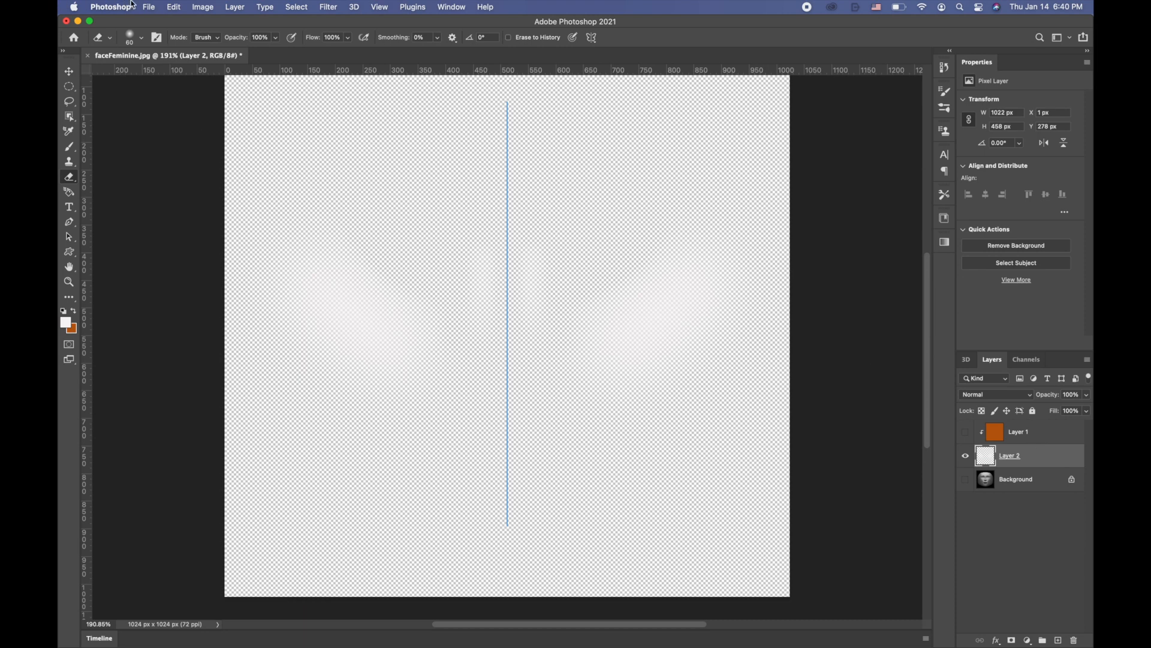
left_click(150, 8)
mouse_move(210, 160)
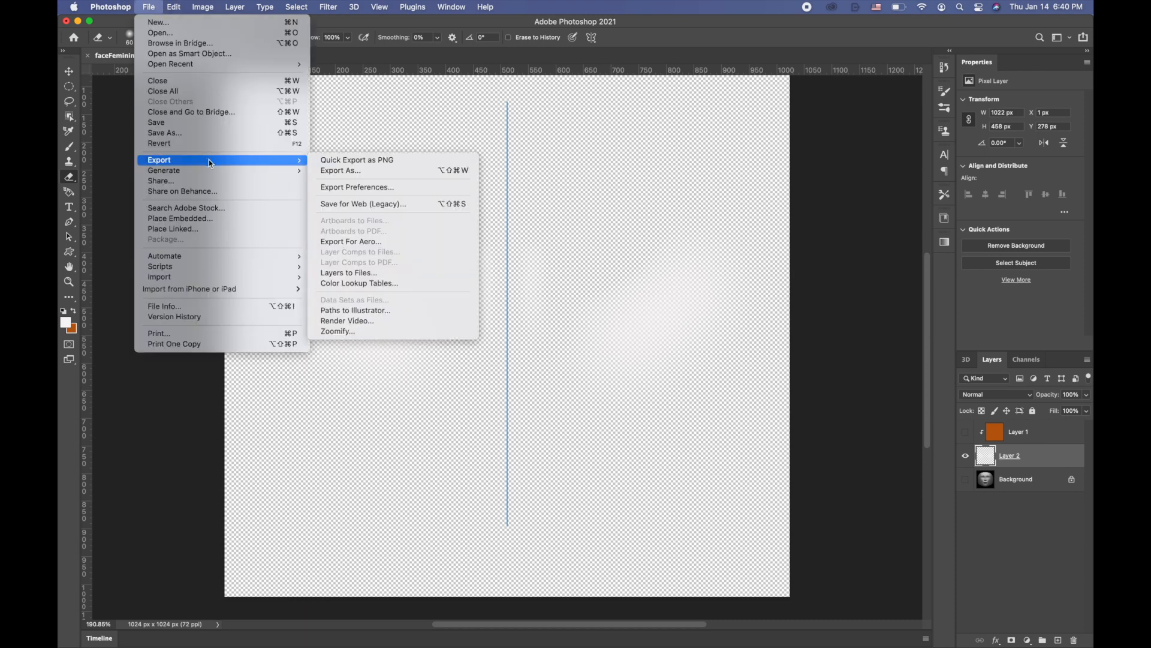
left_click(420, 161)
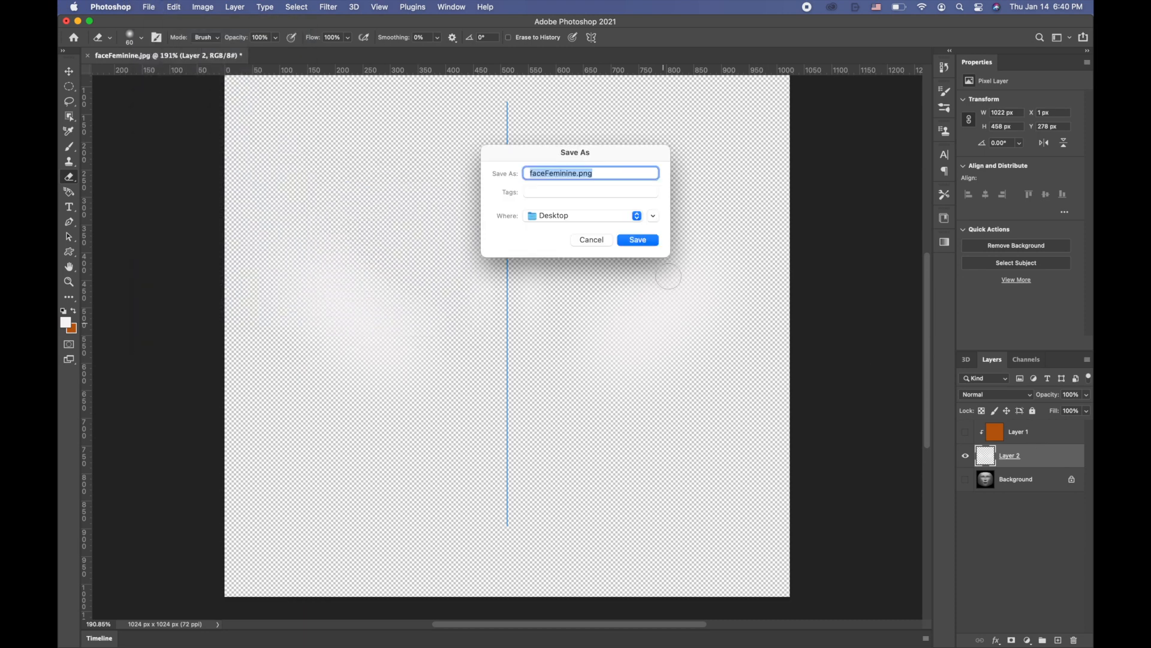
left_click(576, 175)
double_click(576, 174)
type("contour")
left_click(651, 241)
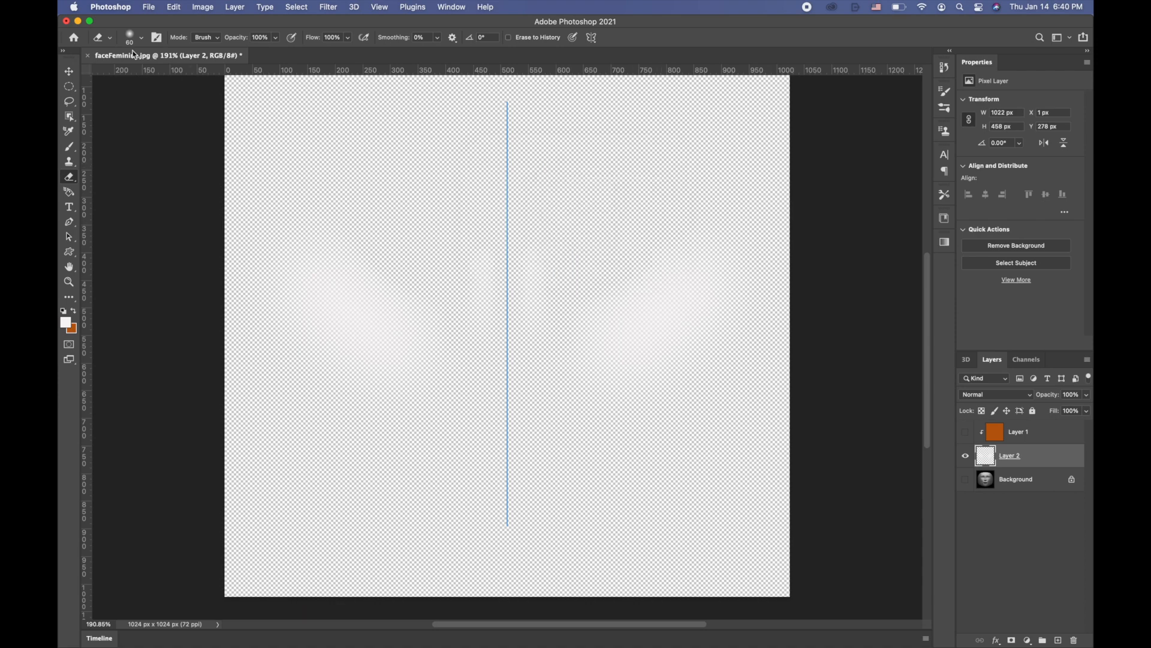
- Minimize the Photoshop window and create a new blank project in Spark AR Studio
left_click(79, 22)
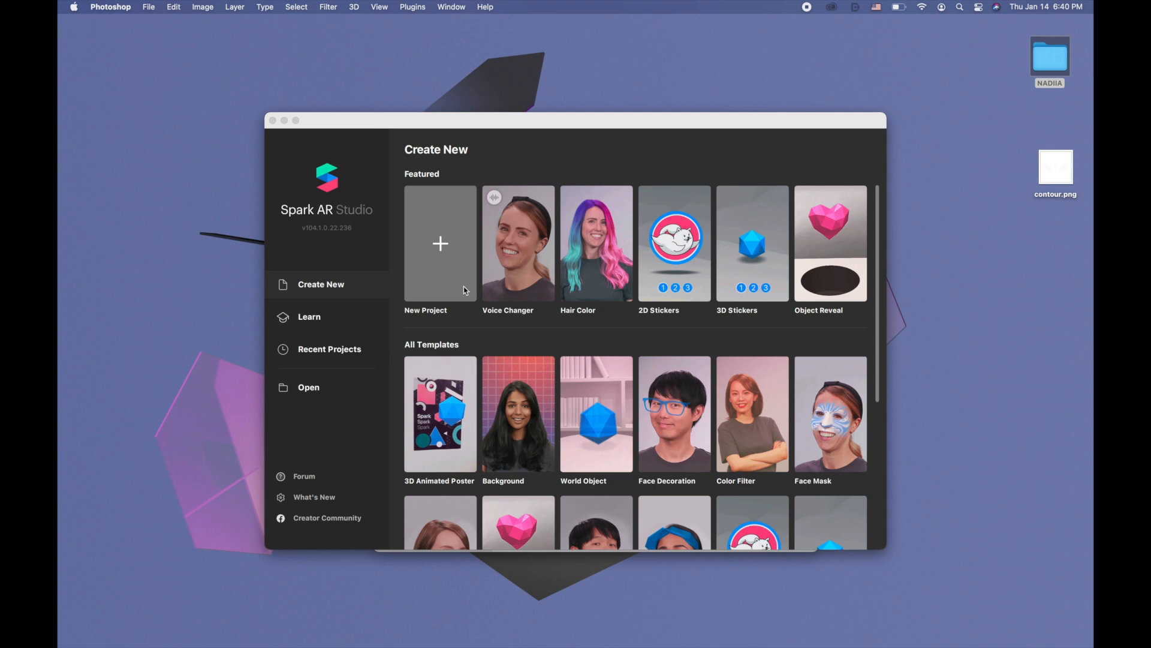
left_click(461, 252)
left_click(668, 414)
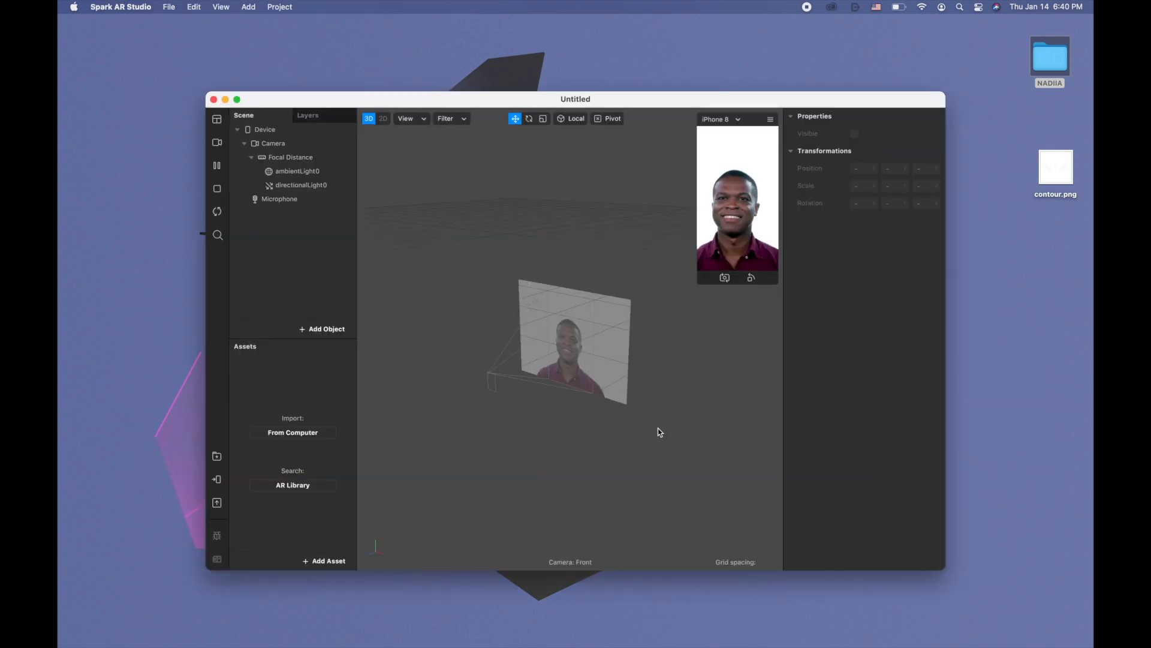
- Import contour.png from the desktop into the project assets and enable No compression for the texture
left_click_drag(1056, 173, 303, 381)
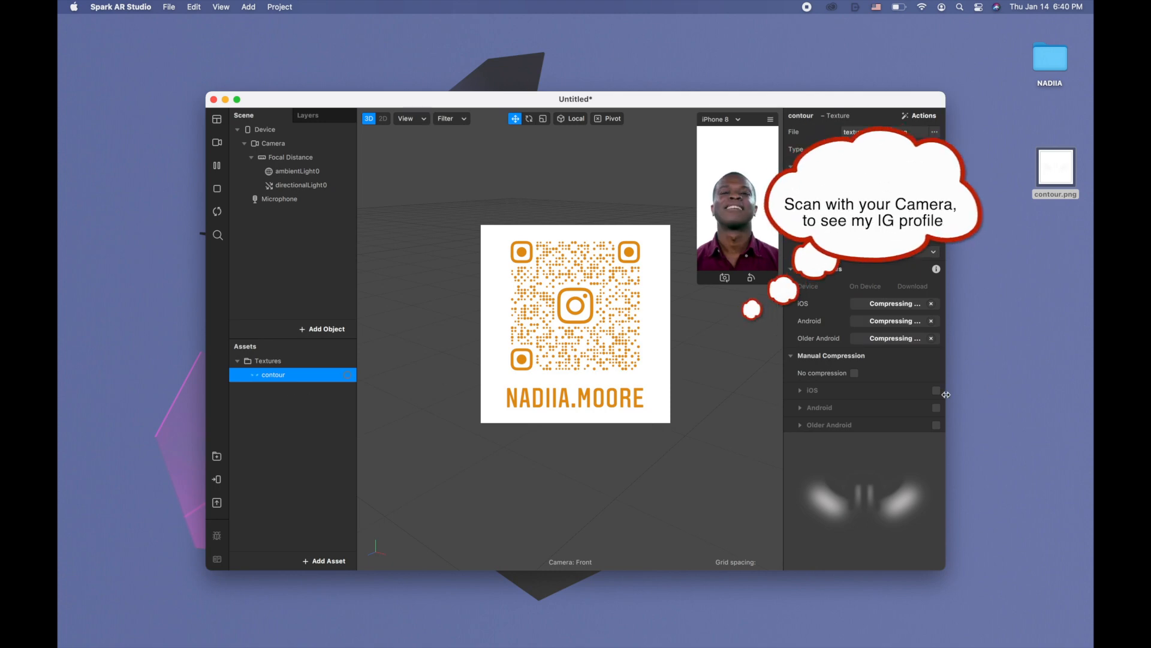
left_click(854, 373)
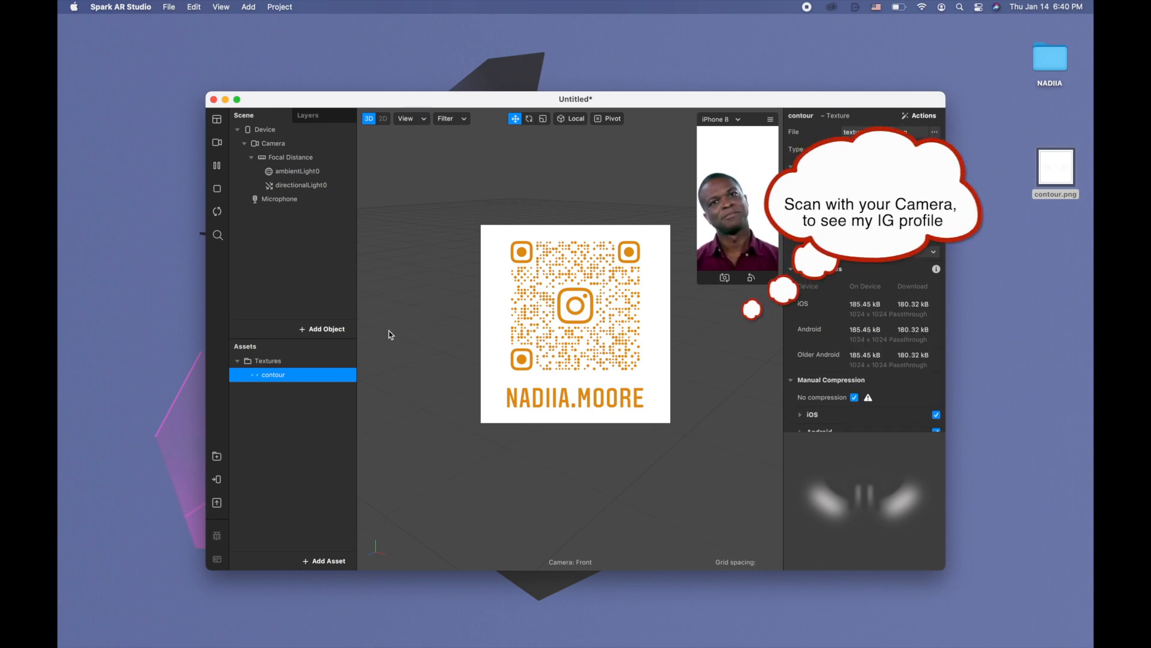
- Add a face mesh to the scene, give it a new material, and set that material's shader type to Retouching
left_click(318, 332)
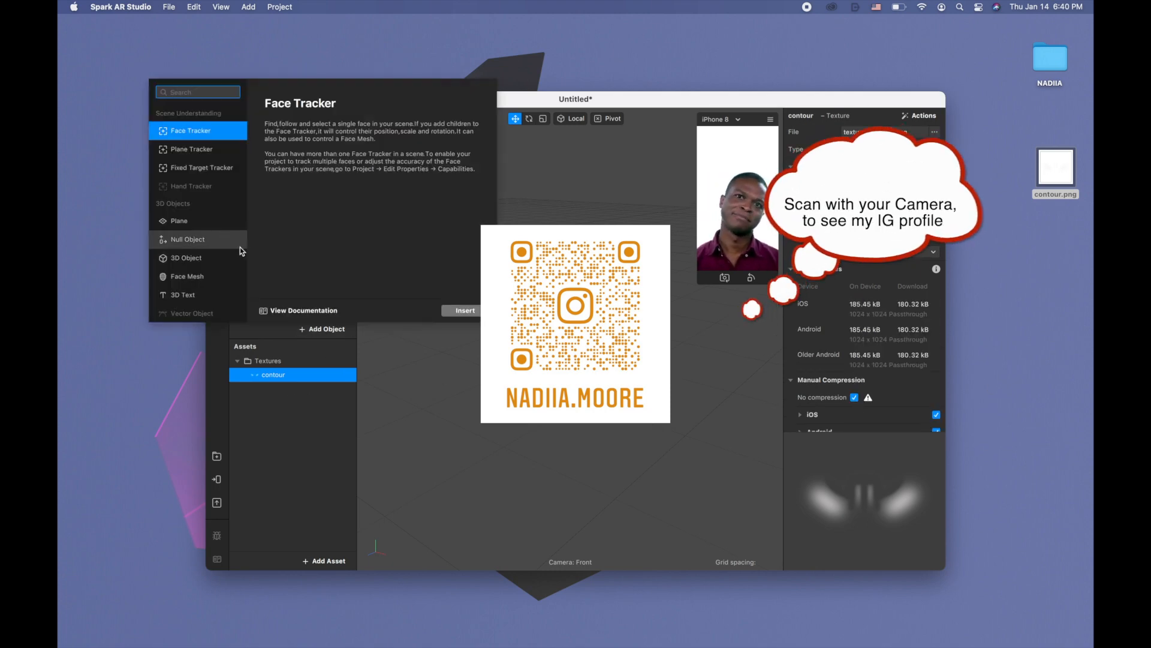
double_click(200, 274)
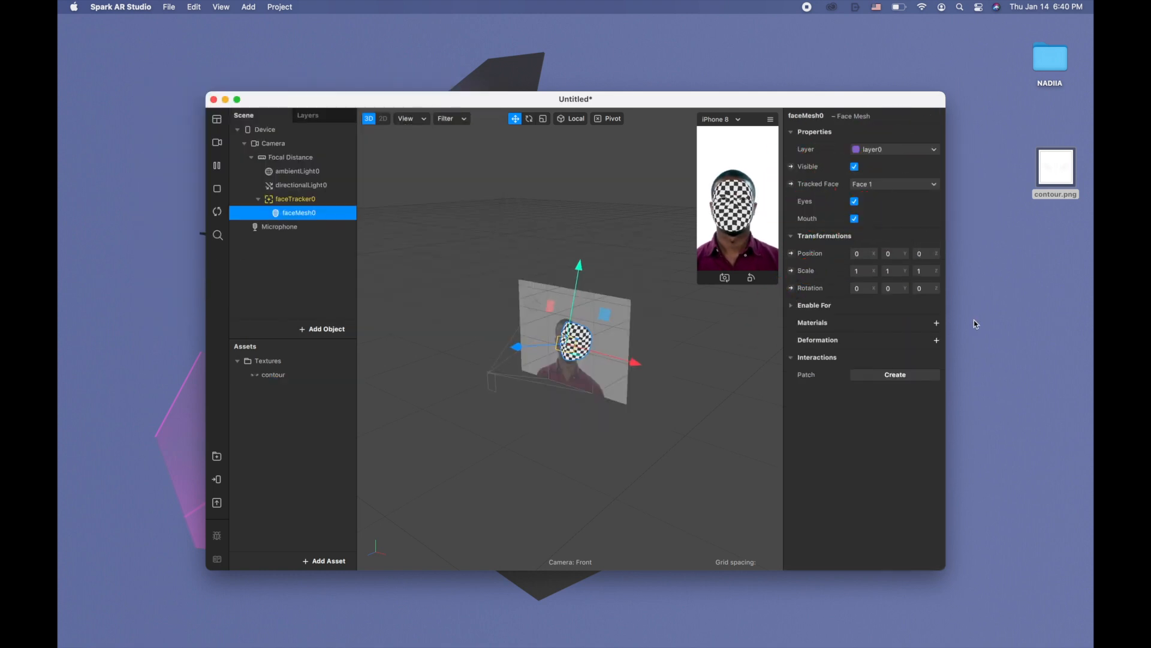
left_click(936, 326)
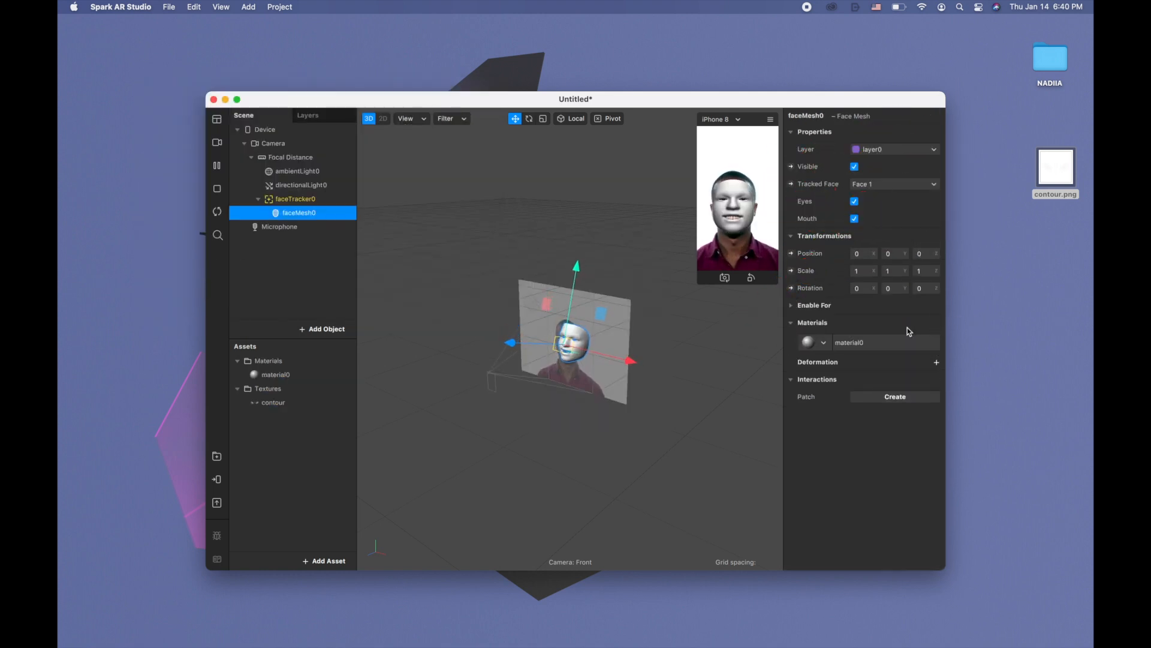
left_click(329, 374)
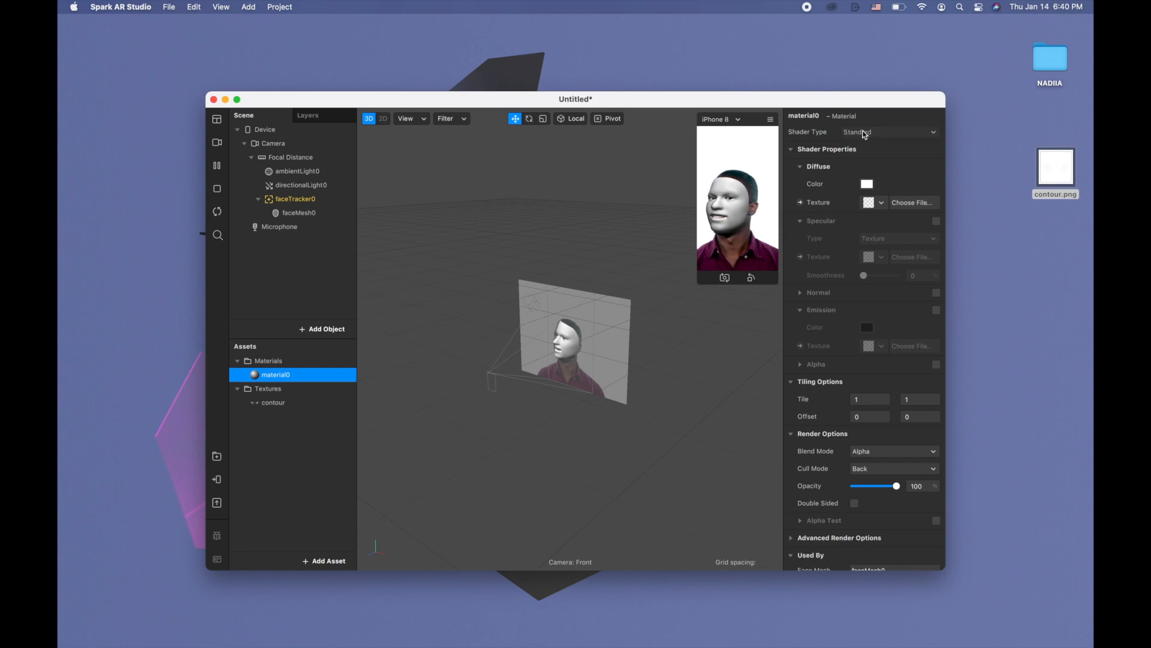
left_click(887, 131)
left_click(864, 199)
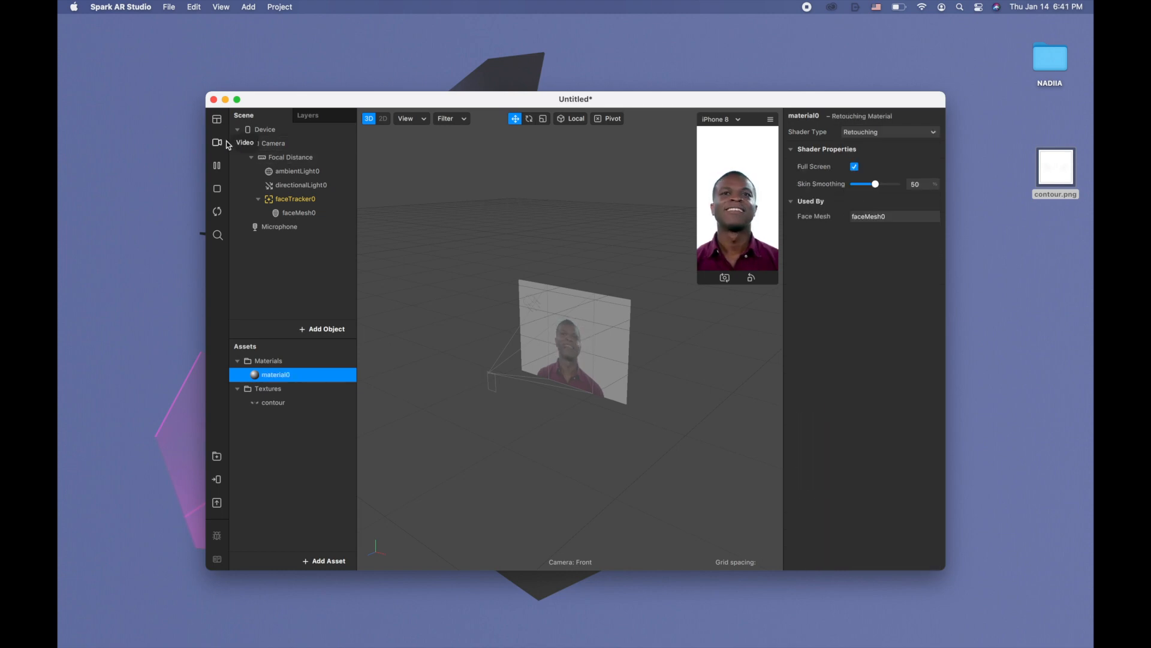
- Switch the preview to the last Real-Time Simulation video and expand the project window to full screen
left_click(217, 142)
left_click(312, 266)
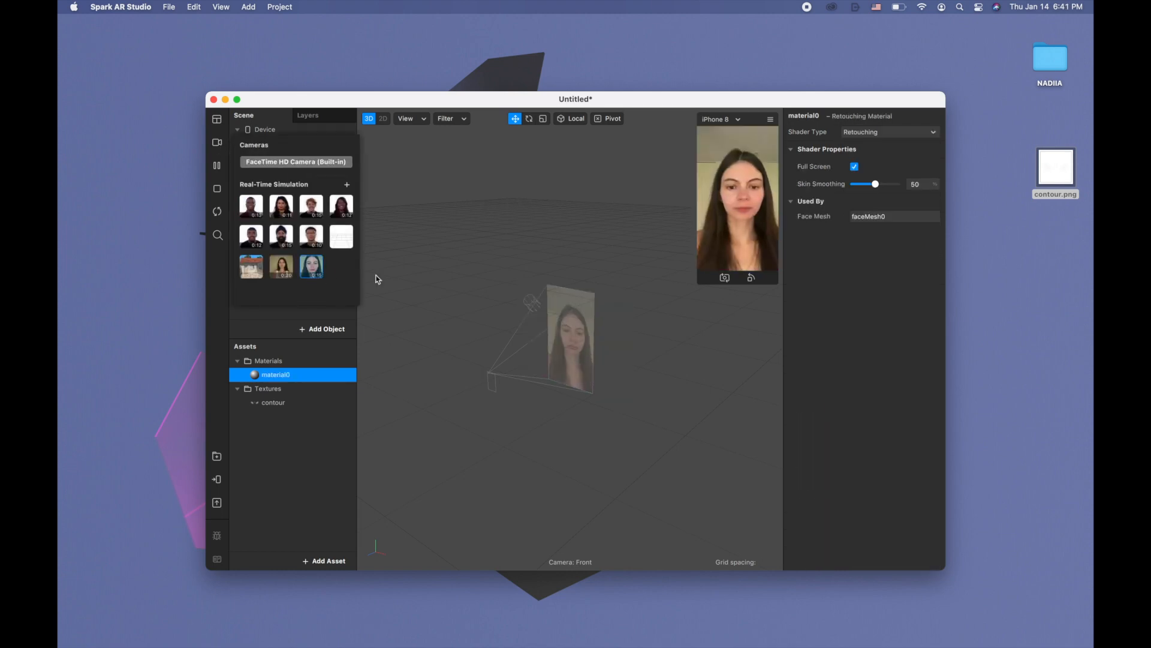
left_click(486, 275)
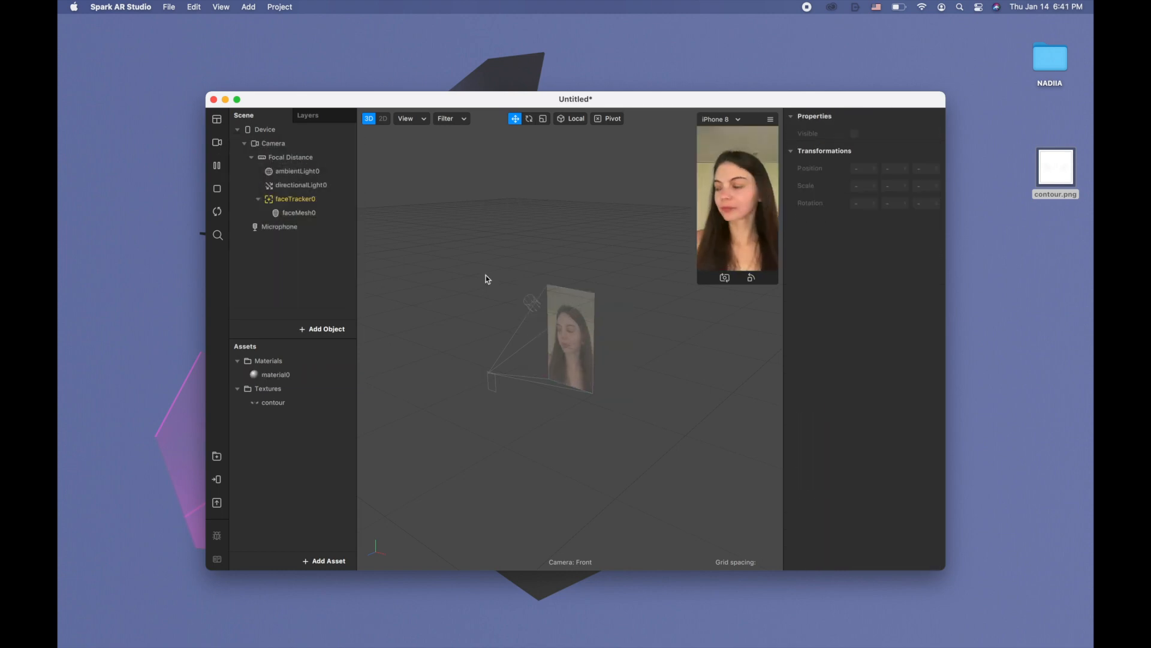
left_click(237, 99)
- Add a second face mesh under faceTracker0 and give it a new material
left_click(144, 92)
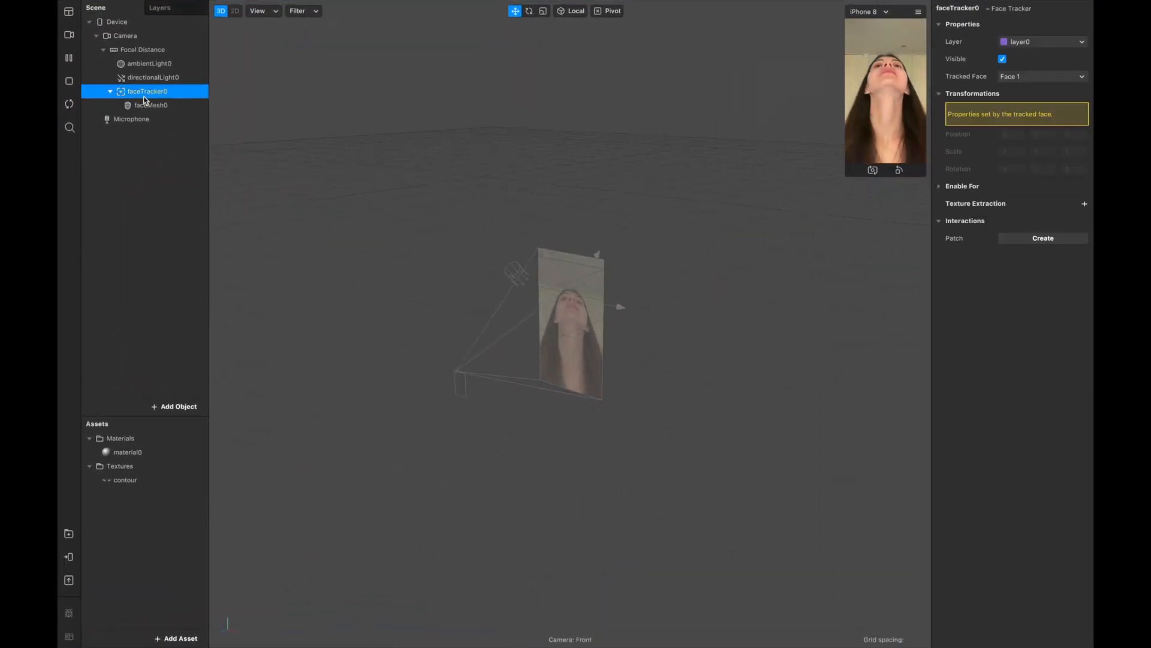
right_click(145, 97)
mouse_move(198, 107)
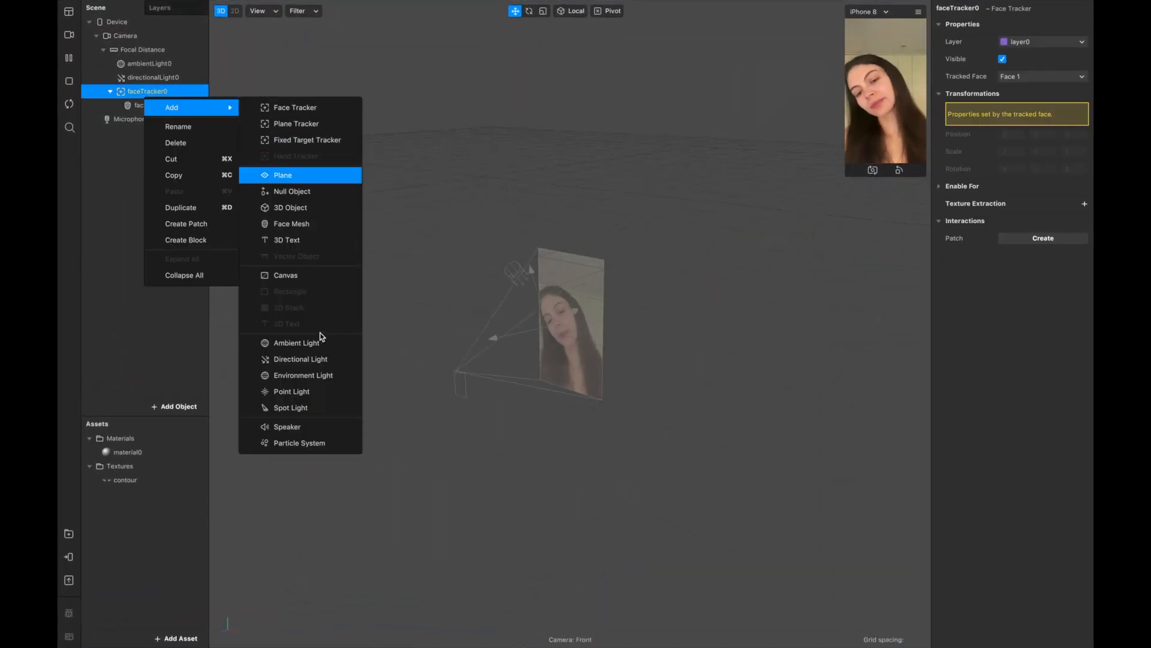
left_click(302, 224)
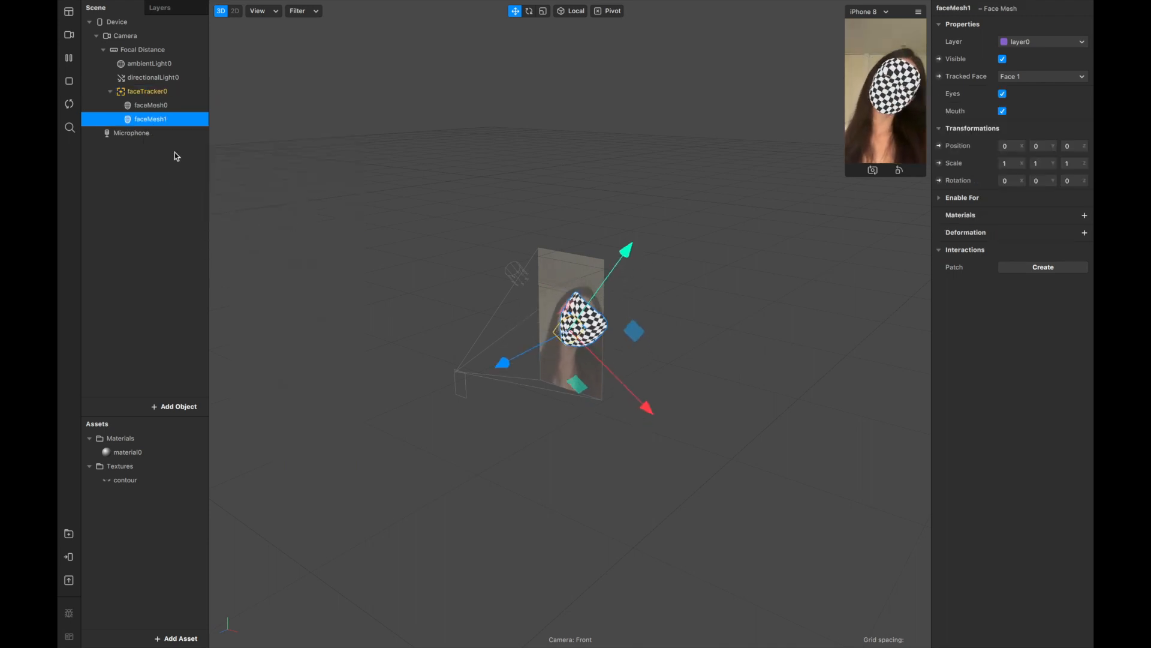
left_click(1085, 215)
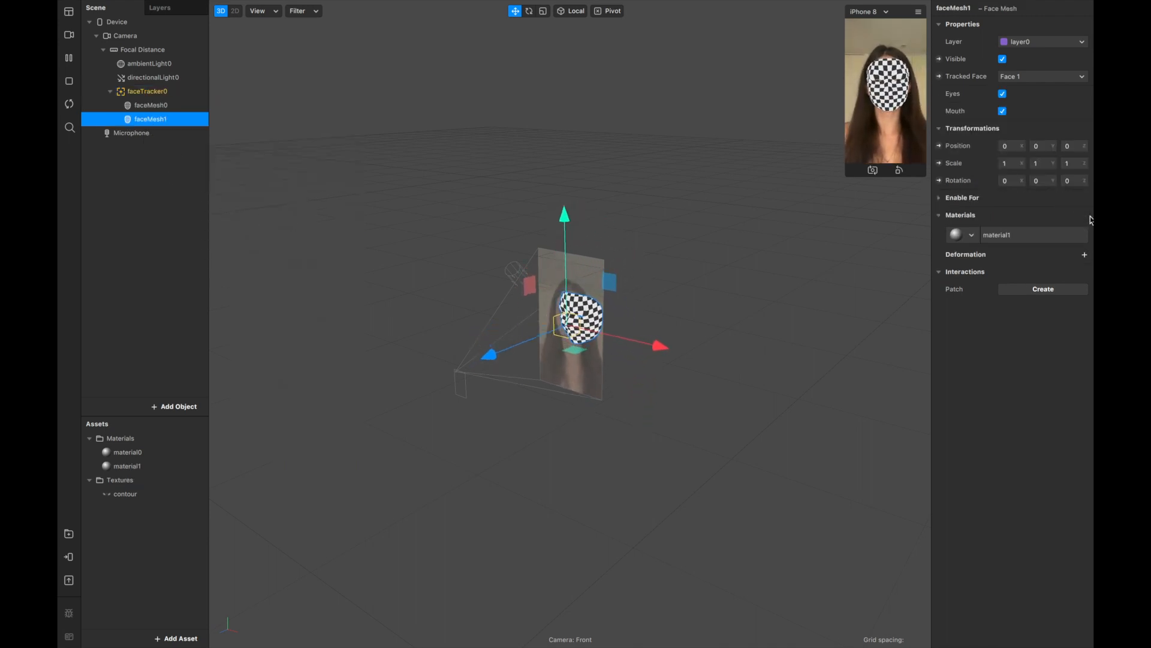
- Set material1's shader type to Flat and assign the contour texture as its diffuse texture
left_click(169, 466)
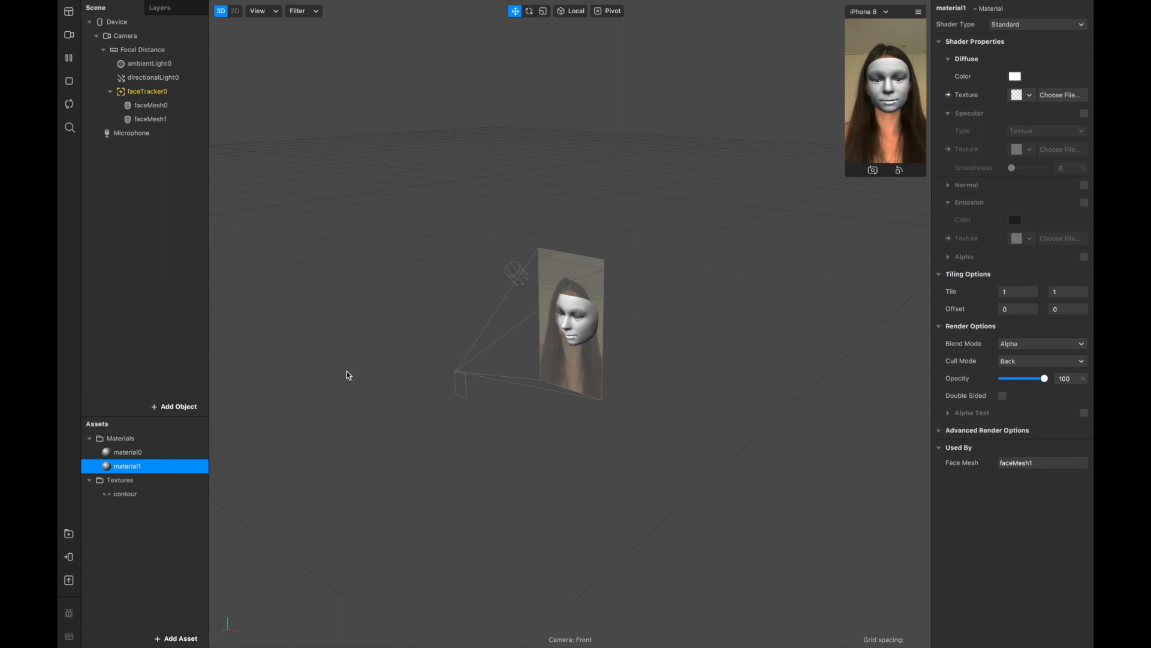
left_click(1019, 27)
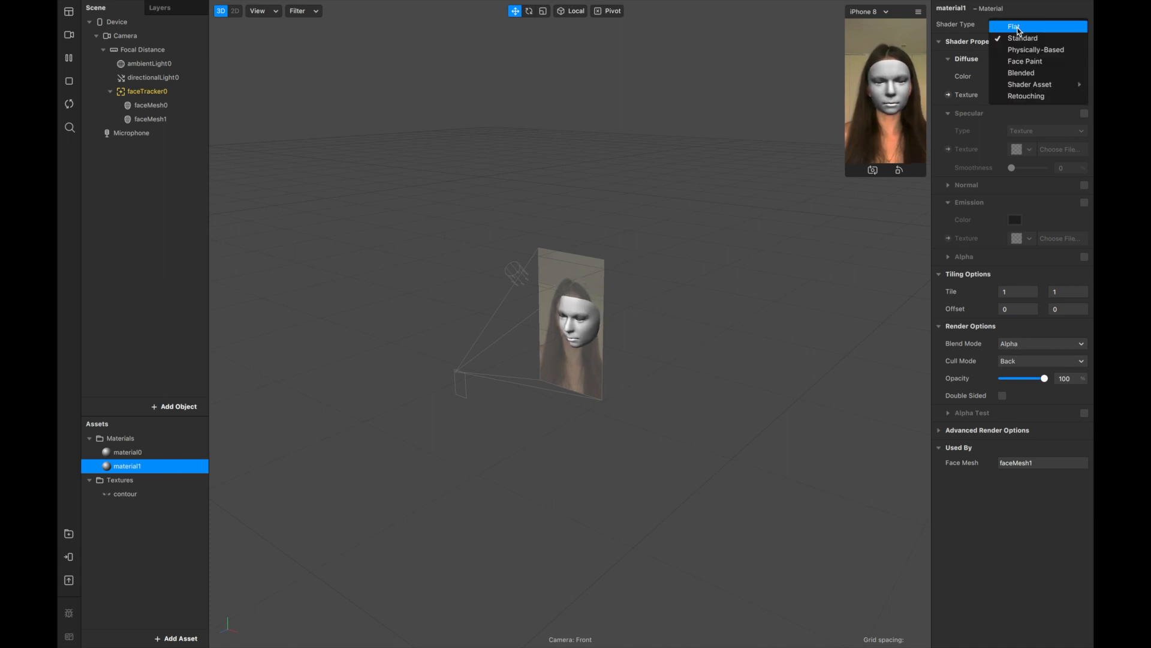
left_click(1018, 28)
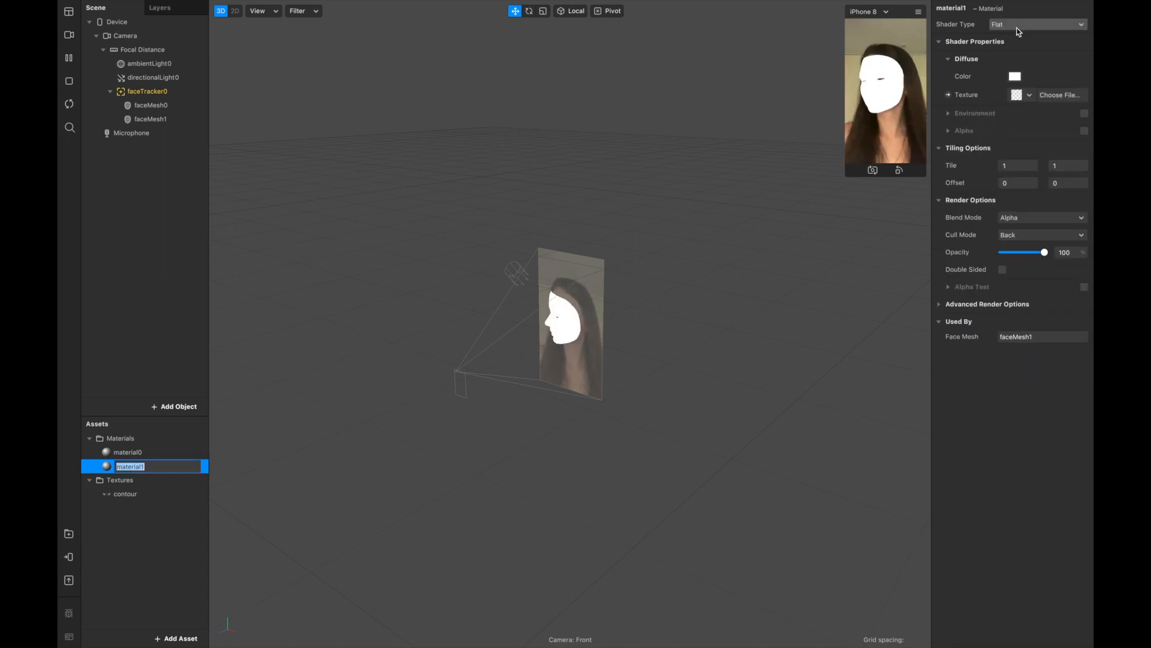
left_click(1029, 97)
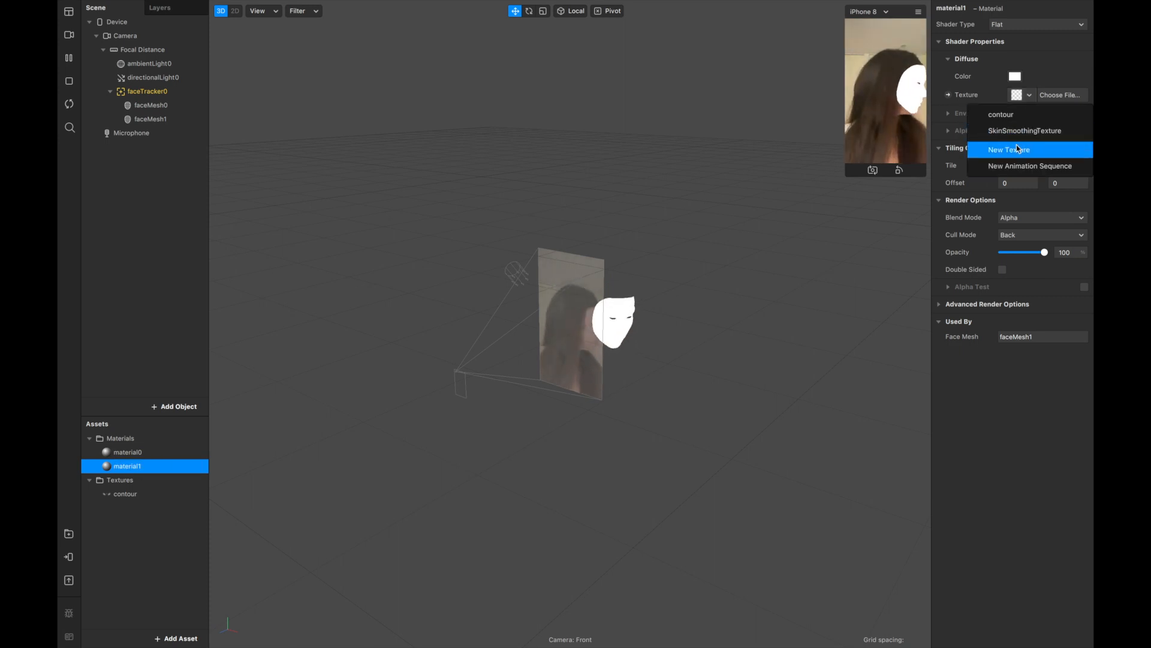
left_click(1011, 114)
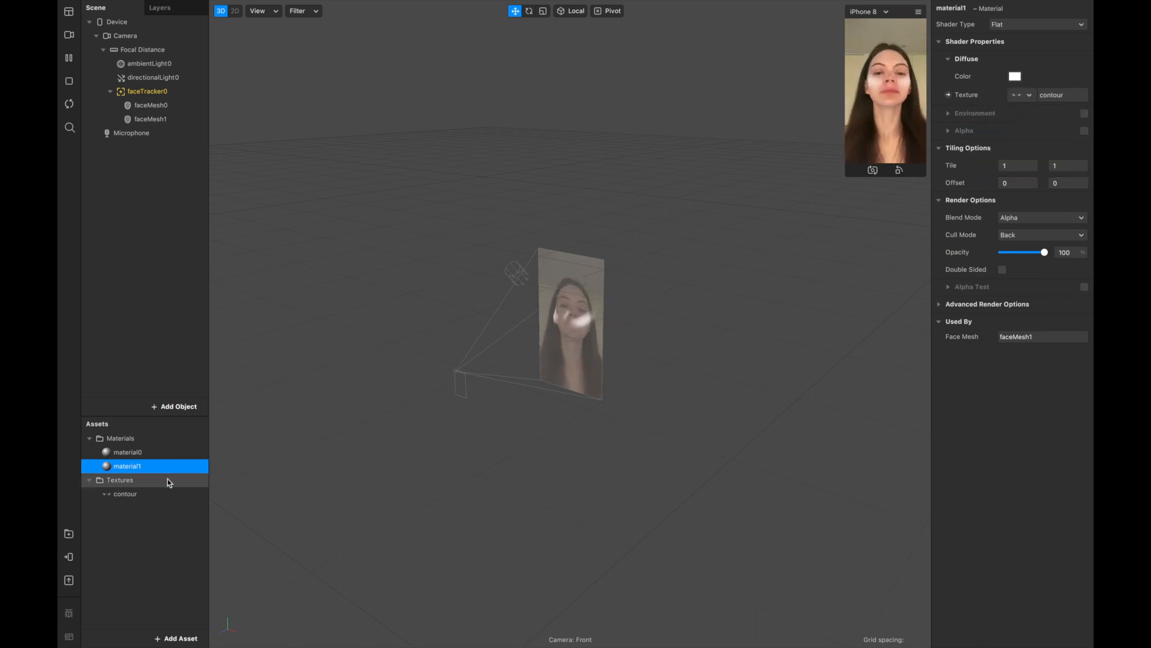
- Check the contour texture's properties, then reselect material1 and enlarge the simulator preview
left_click(153, 498)
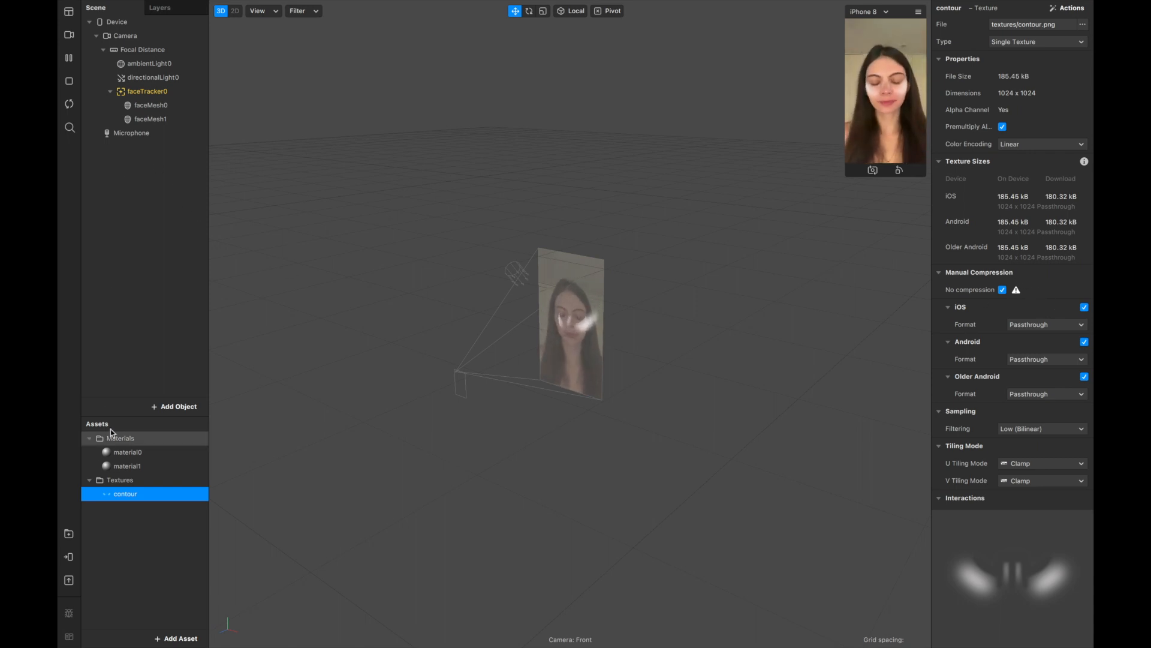
left_click(111, 466)
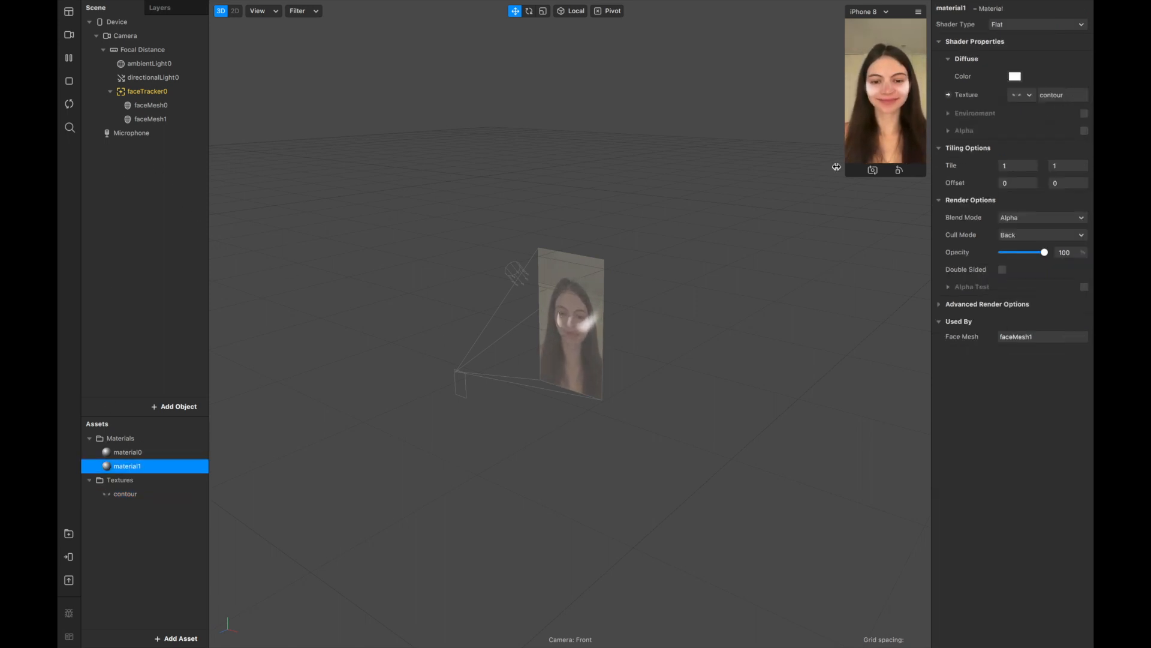
left_click_drag(849, 175, 665, 405)
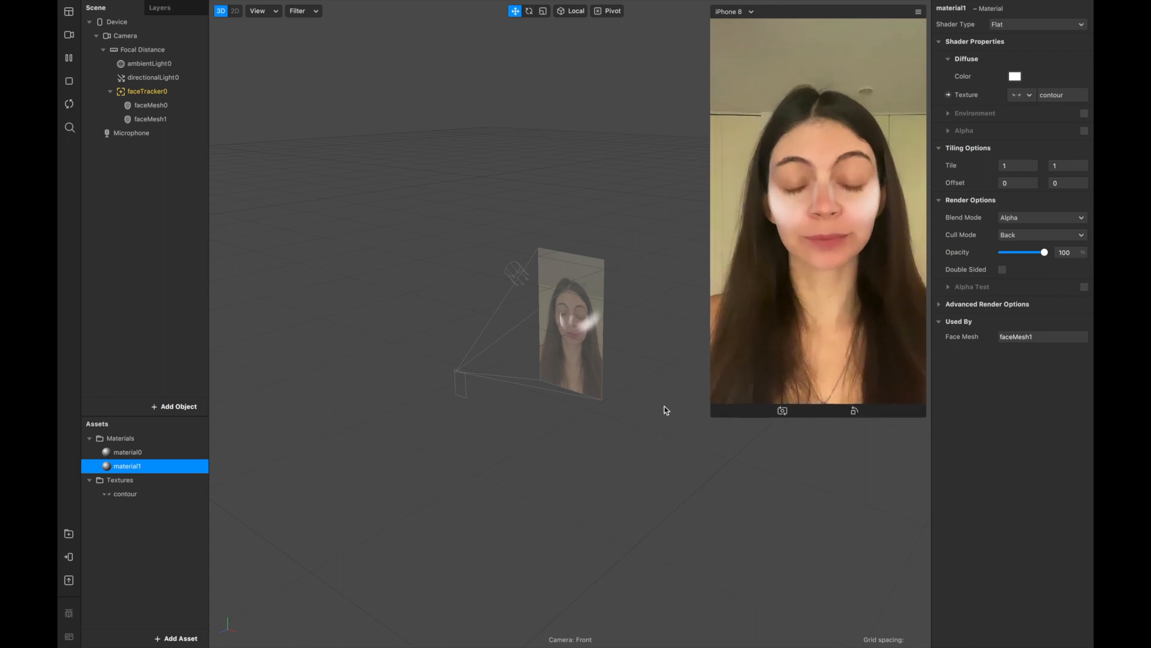
- Set material1's diffuse color to a reddish brown with RGB 152, 70, 0 (hex 984600)
left_click(1014, 77)
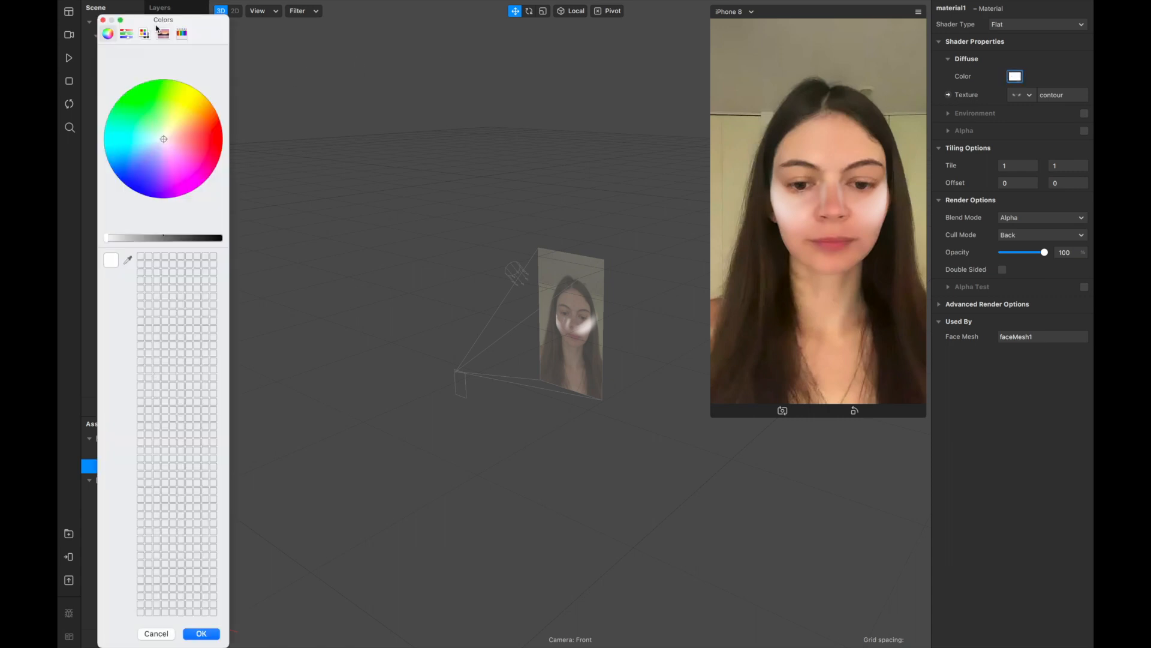
left_click(166, 33)
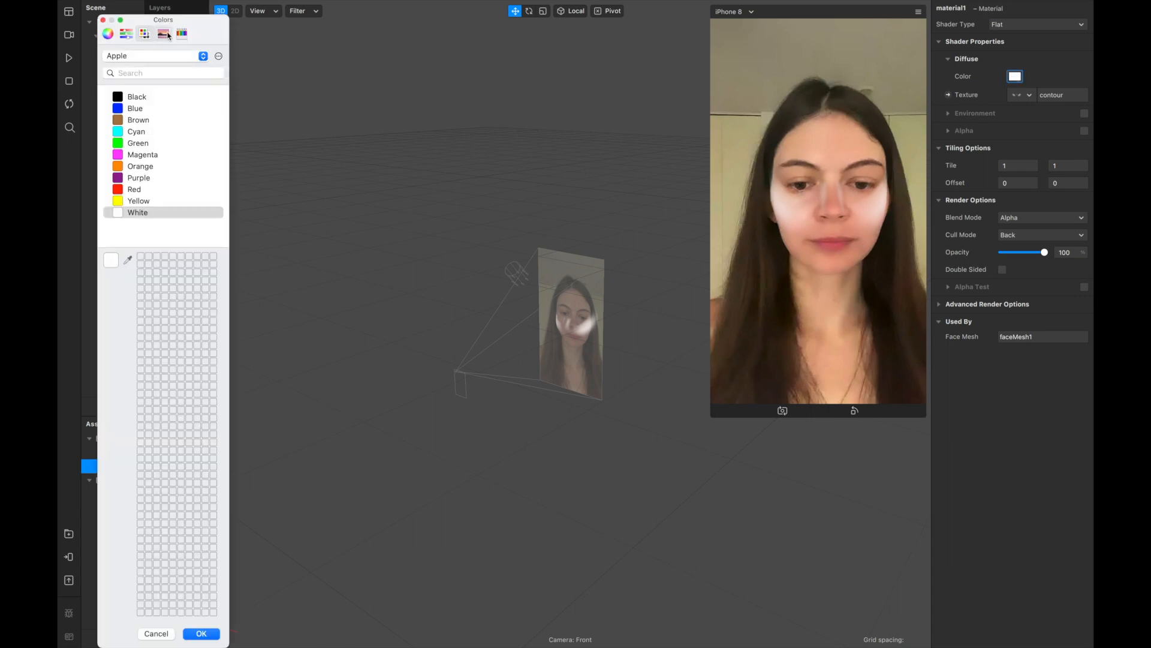
left_click(135, 120)
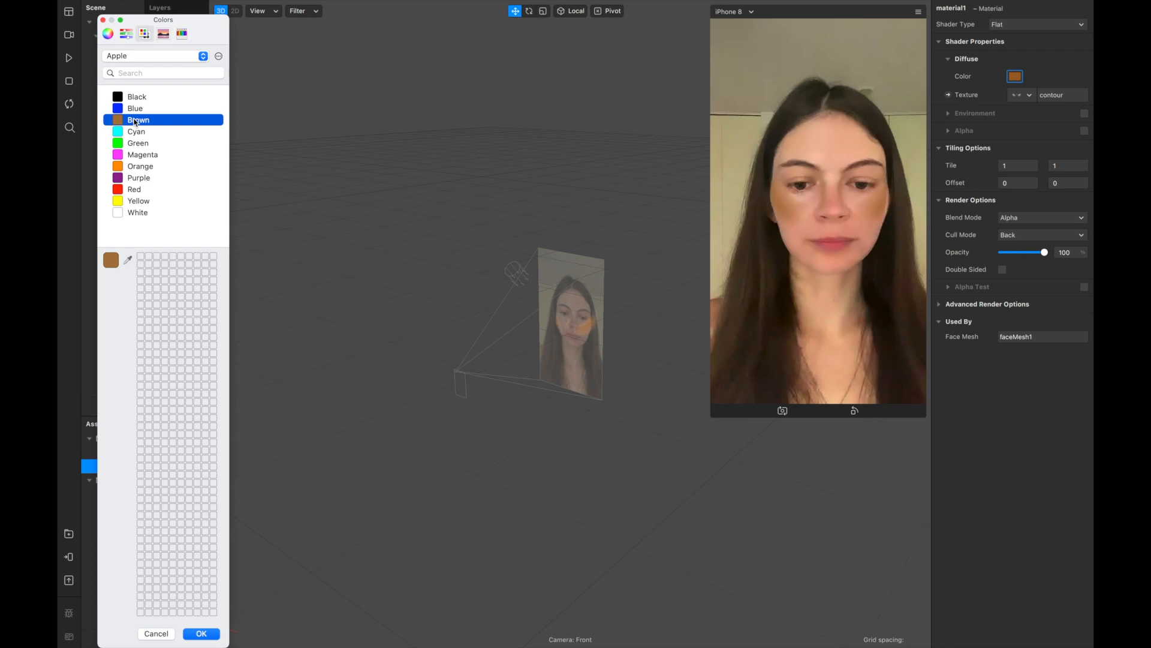
left_click(162, 36)
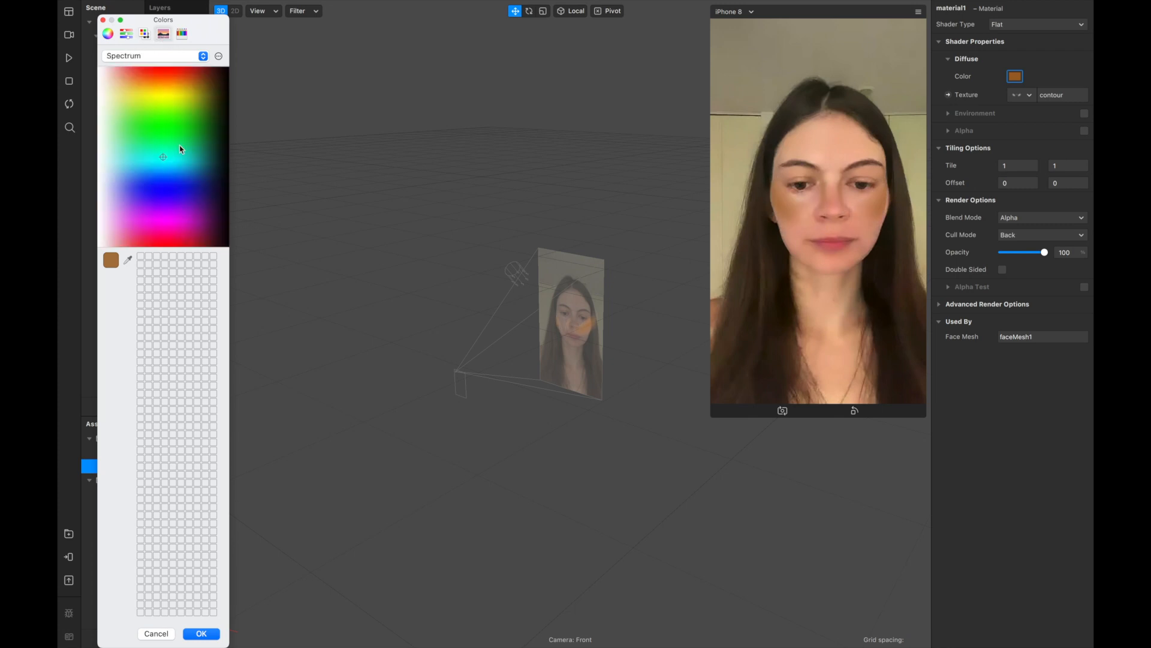
left_click(202, 89)
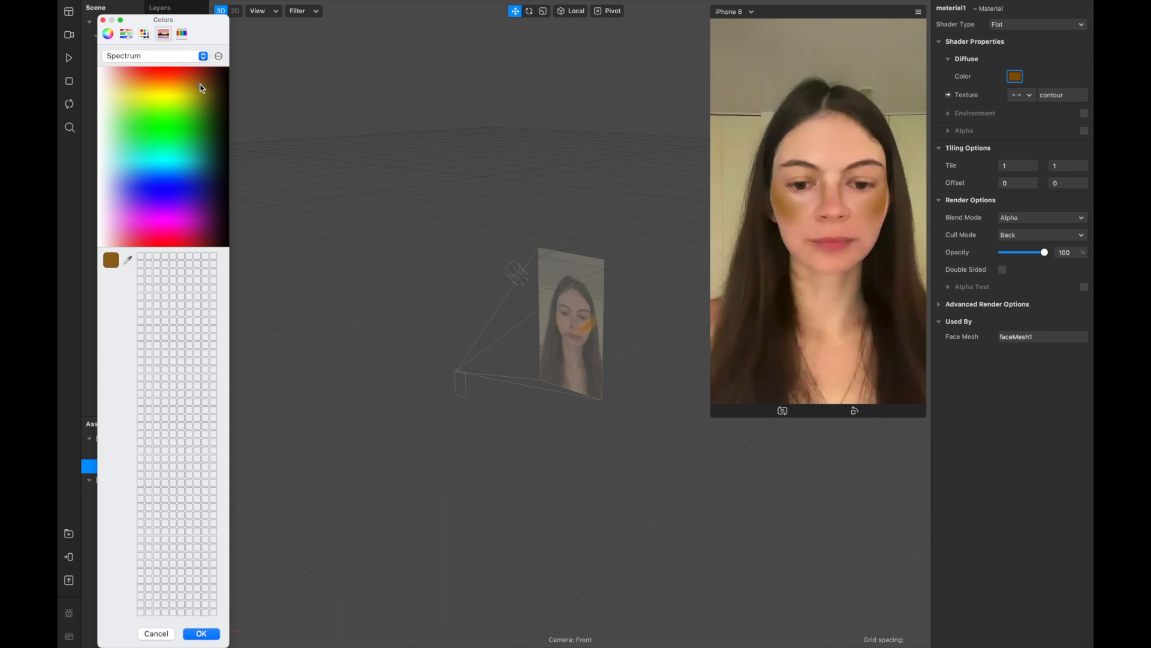
left_click(180, 35)
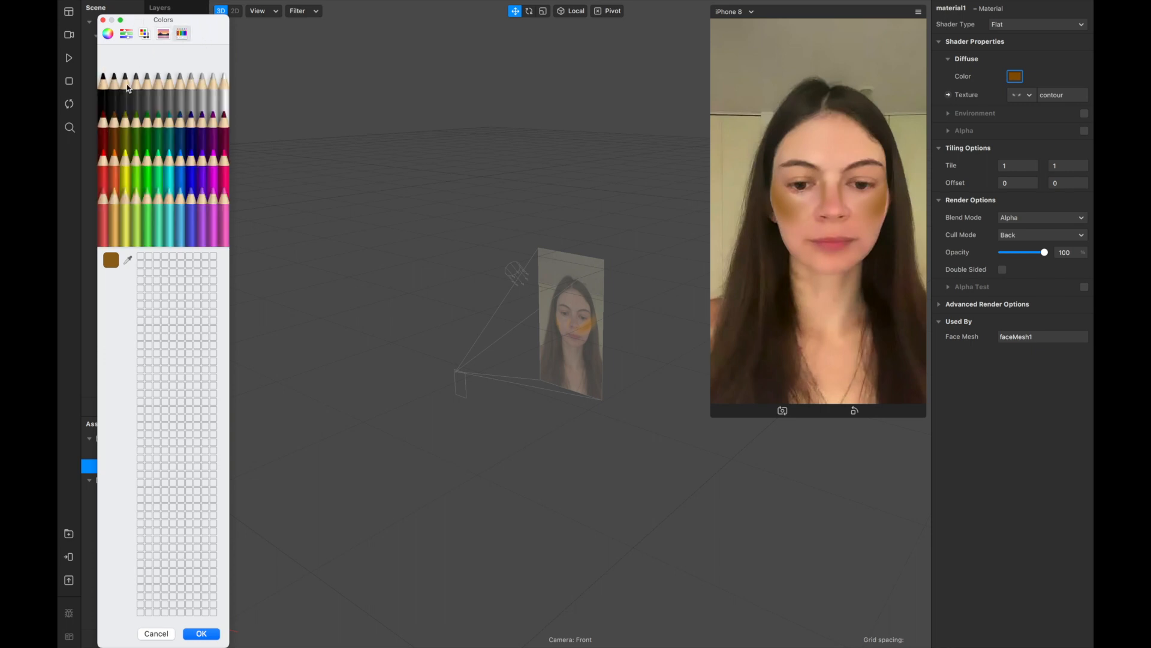
left_click(110, 126)
left_click(126, 35)
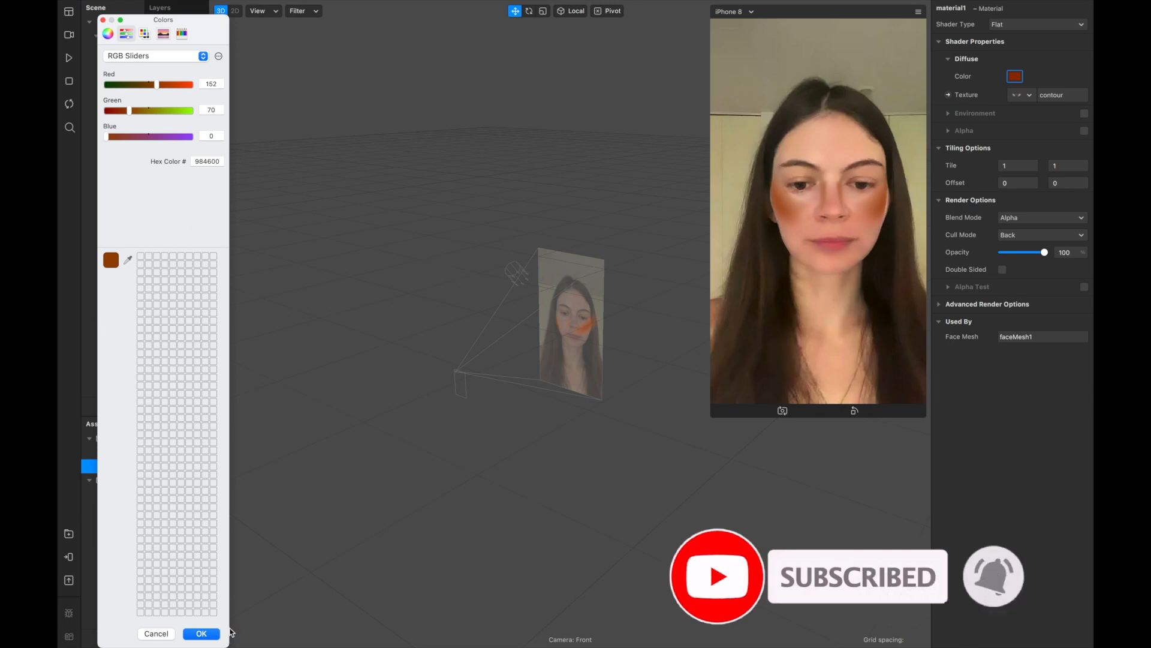
left_click(209, 636)
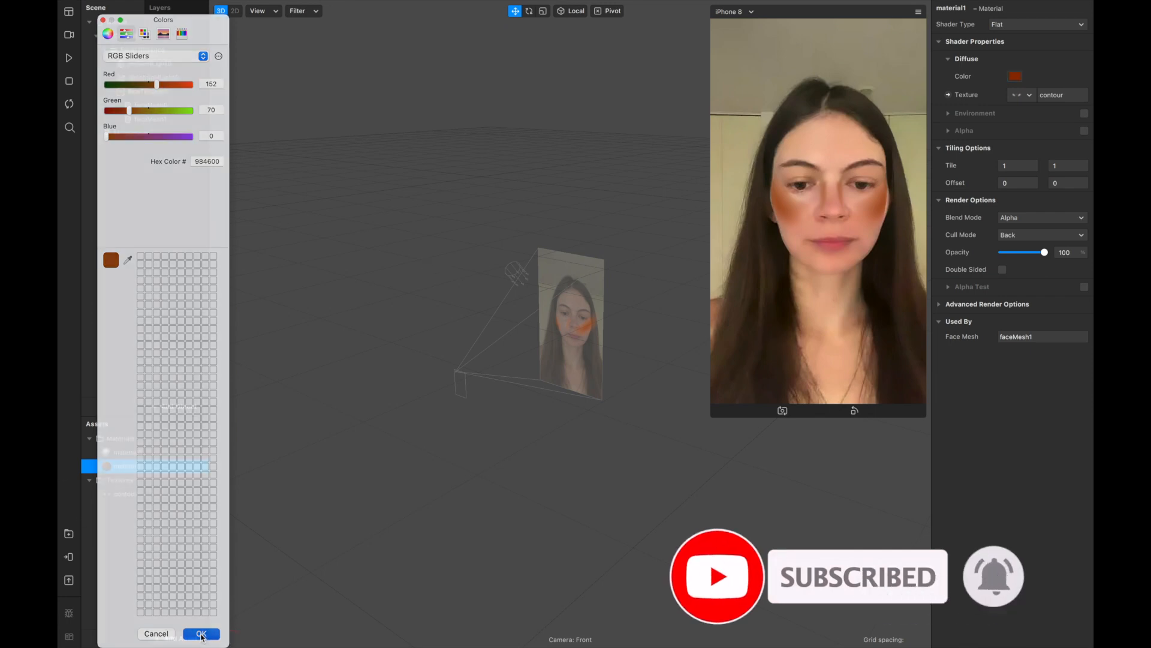
- Set material1's blend mode to Multiply with 50% opacity, and expand its advanced render options
left_click(1073, 218)
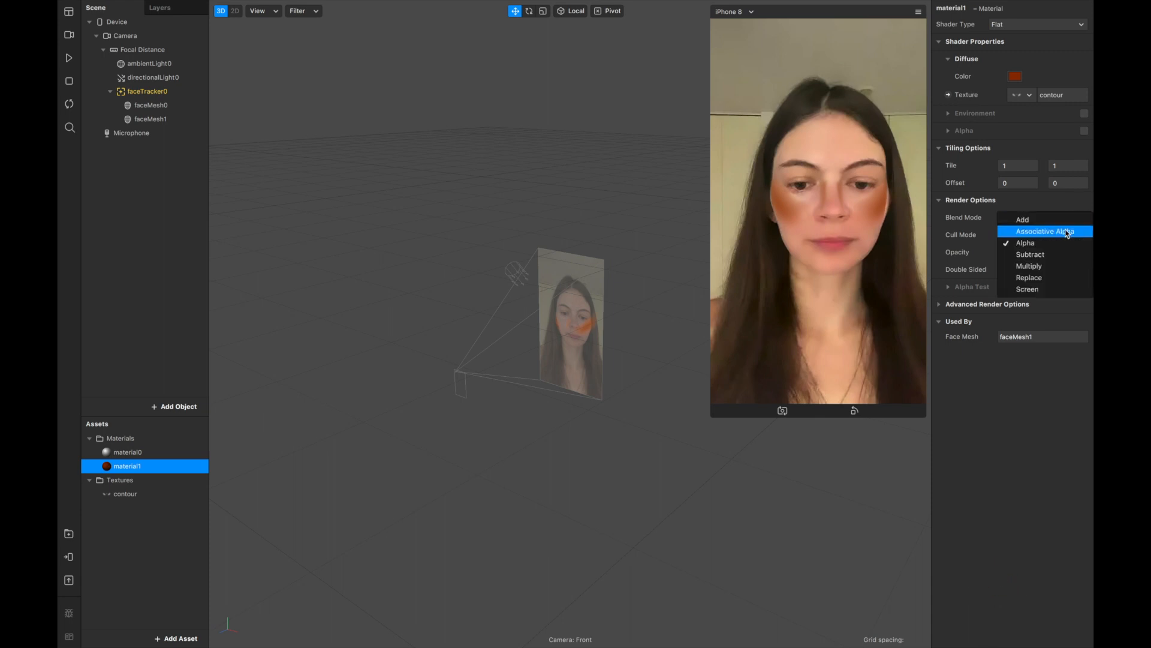
left_click(1060, 268)
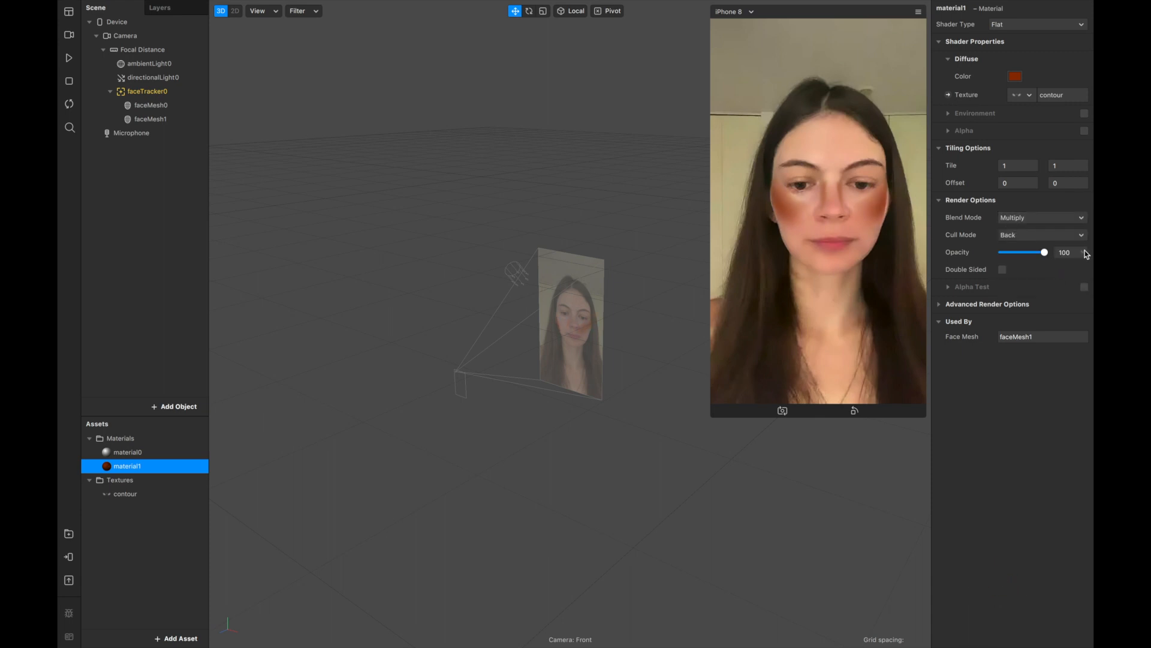
left_click(1074, 255)
key("Return")
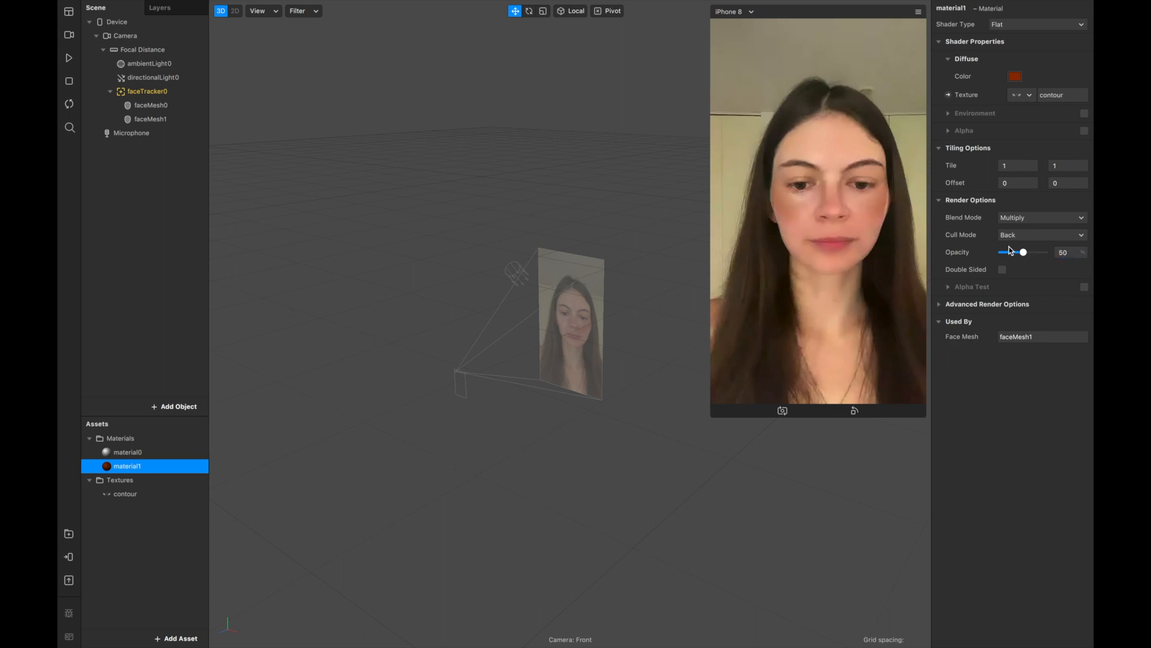
left_click(939, 306)
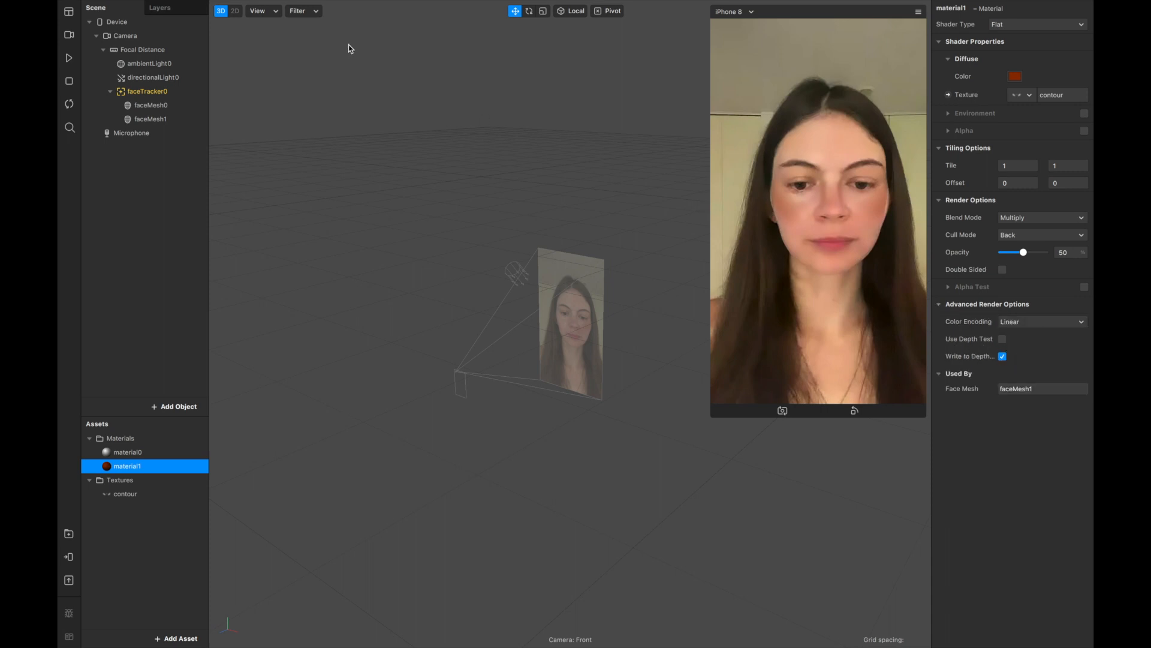
- Set the Face Tracking accuracy to High in the project's capabilities and resume the preview video
left_click(279, 7)
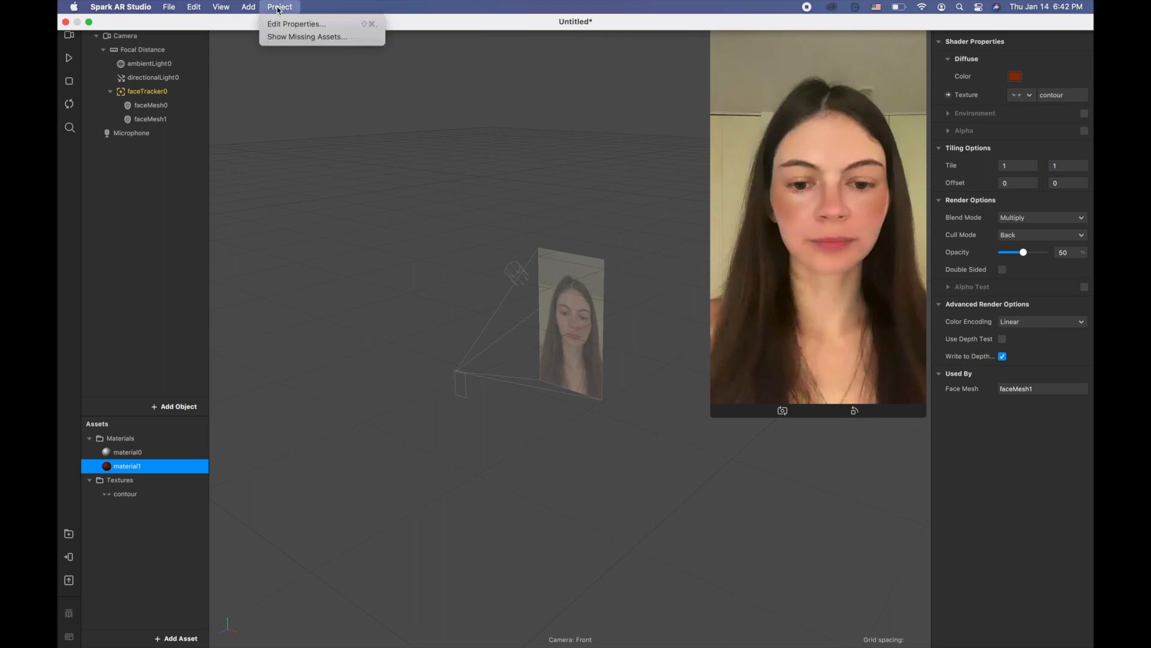
left_click(288, 22)
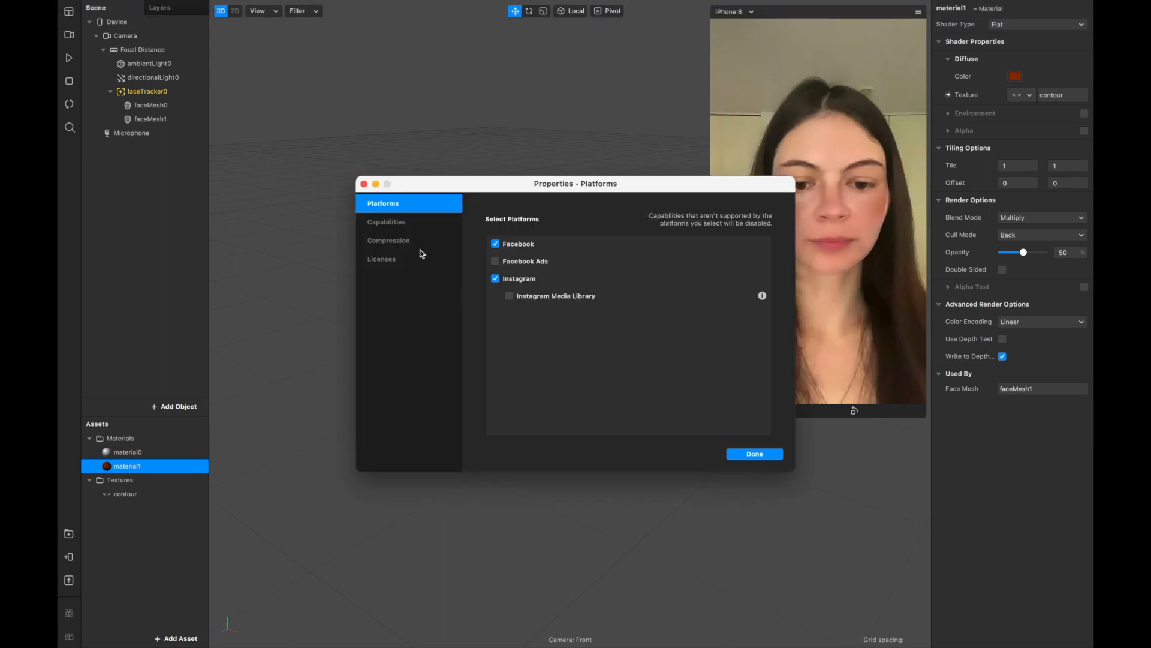
left_click(396, 223)
left_click(495, 245)
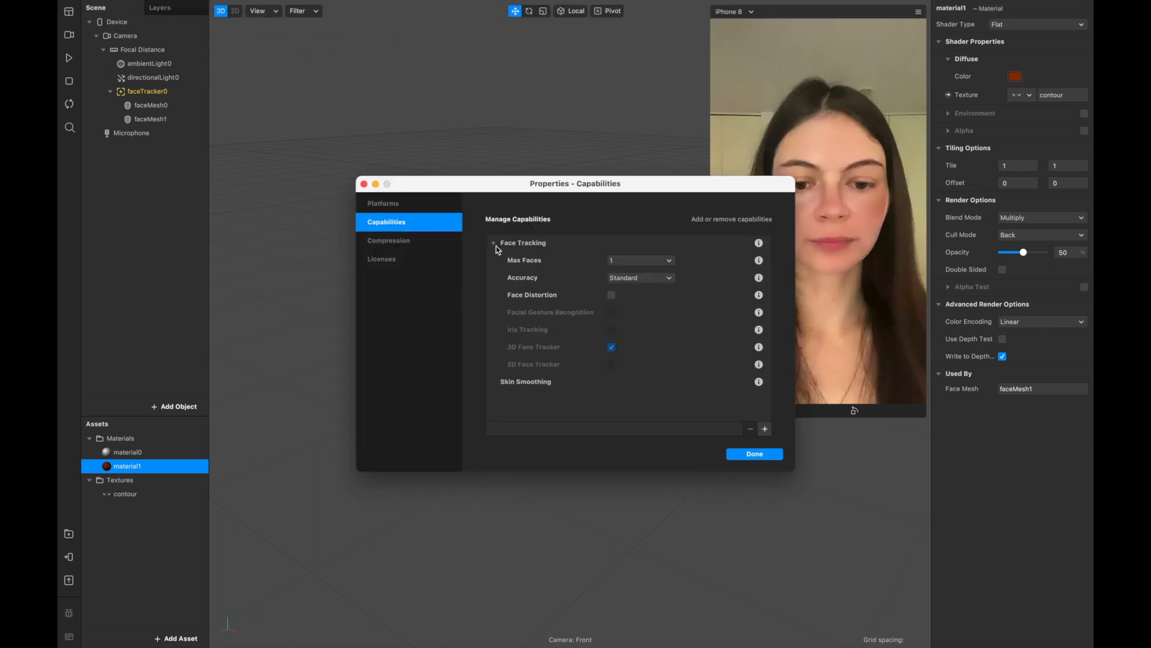
left_click(642, 279)
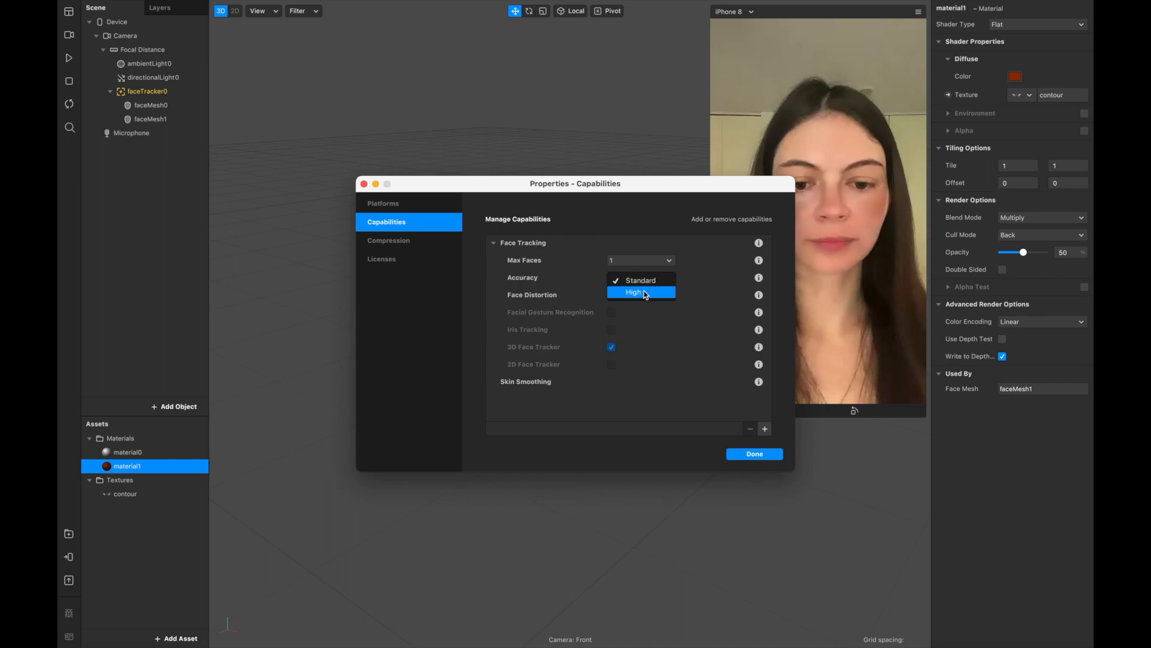
left_click(645, 293)
left_click(755, 453)
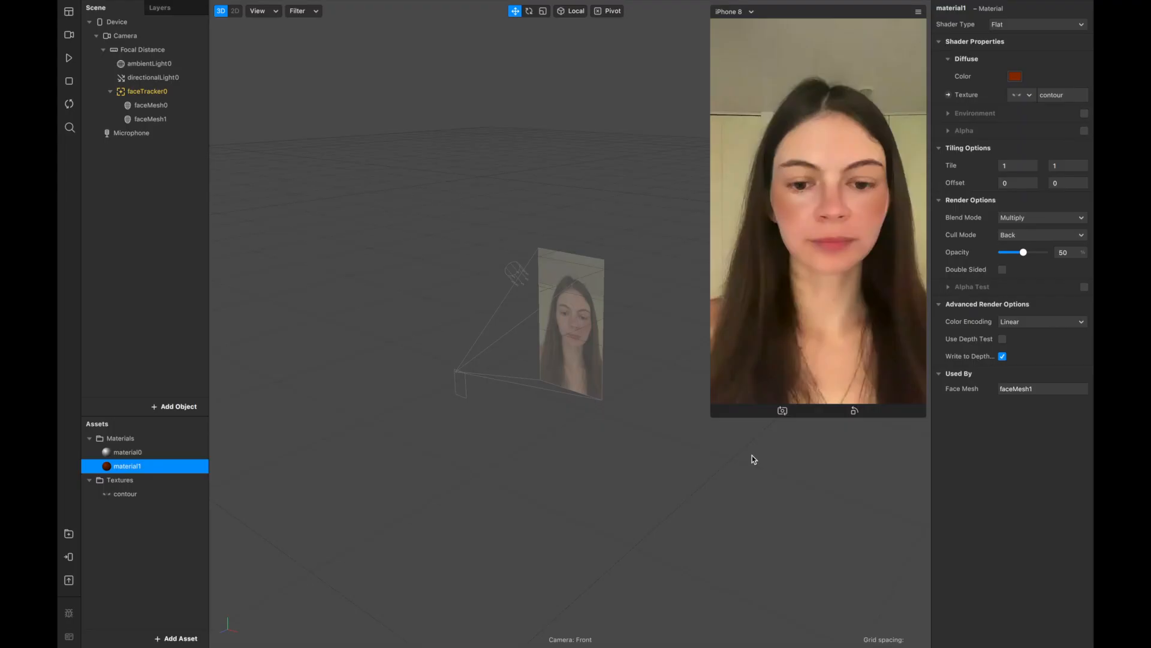
left_click(69, 58)
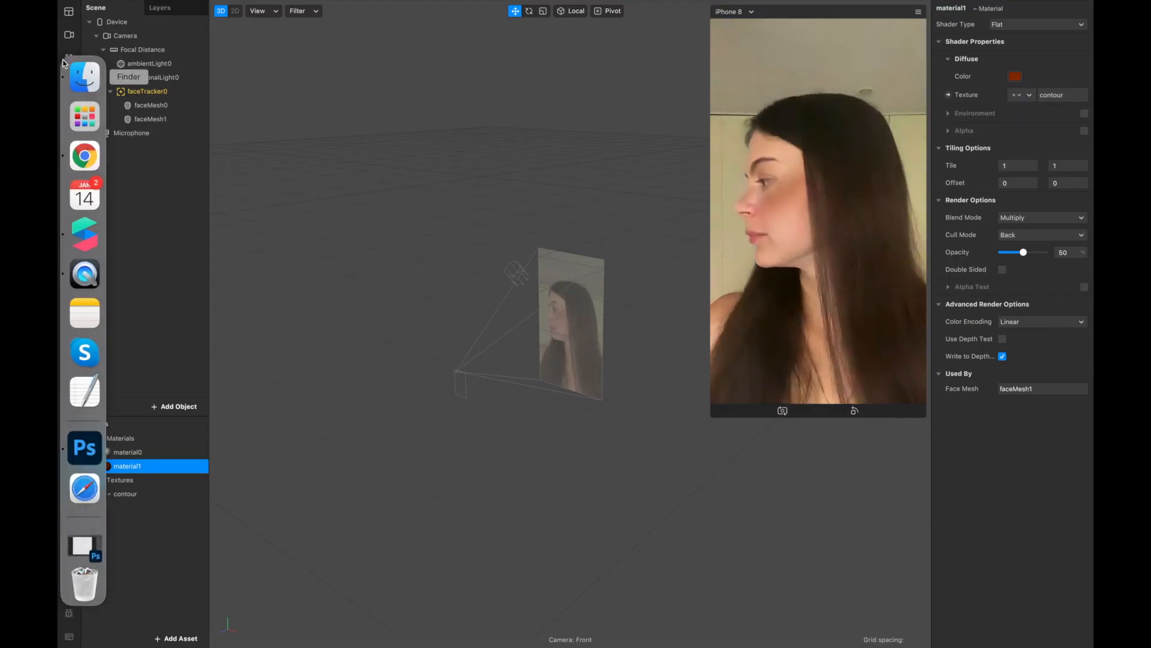